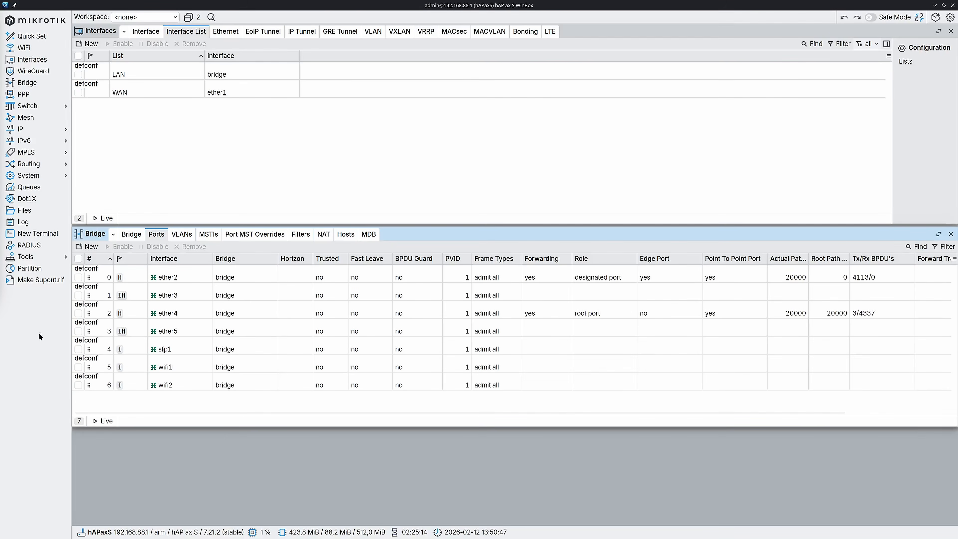
Open the input firewall filter rule "defconf: drop all not coming from LAN" for inspection.
{"action": "left_click", "coordinate": [47, 133]}
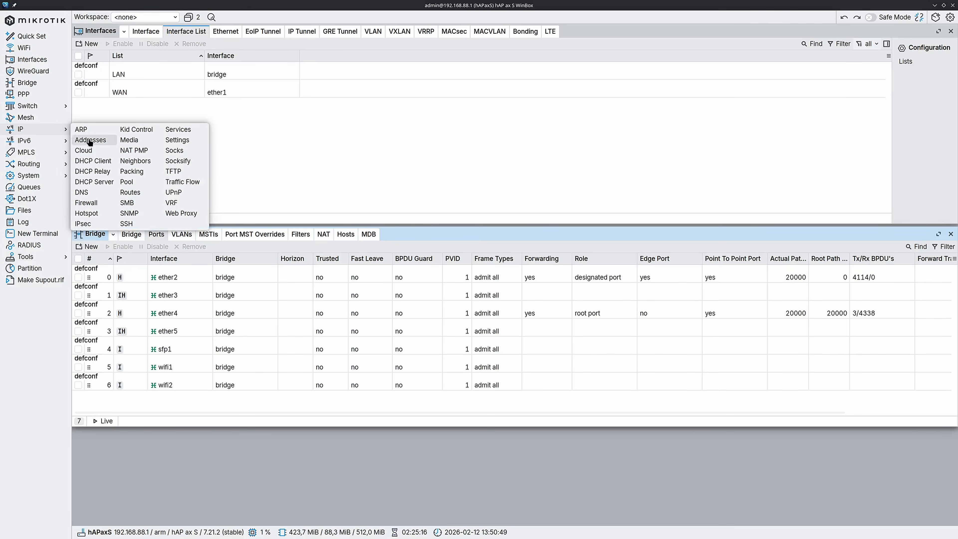
{"action": "left_click", "coordinate": [97, 204]}
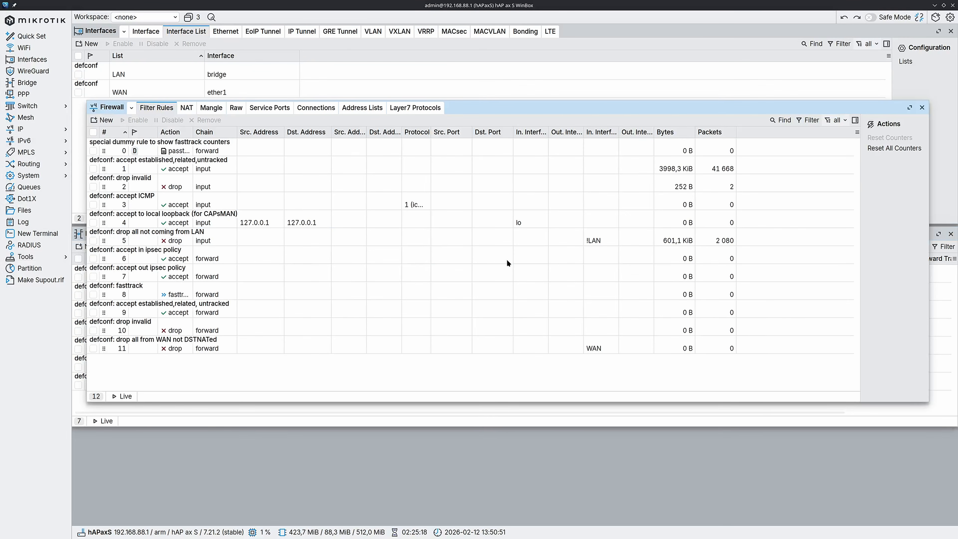
{"action": "left_click", "coordinate": [617, 242]}
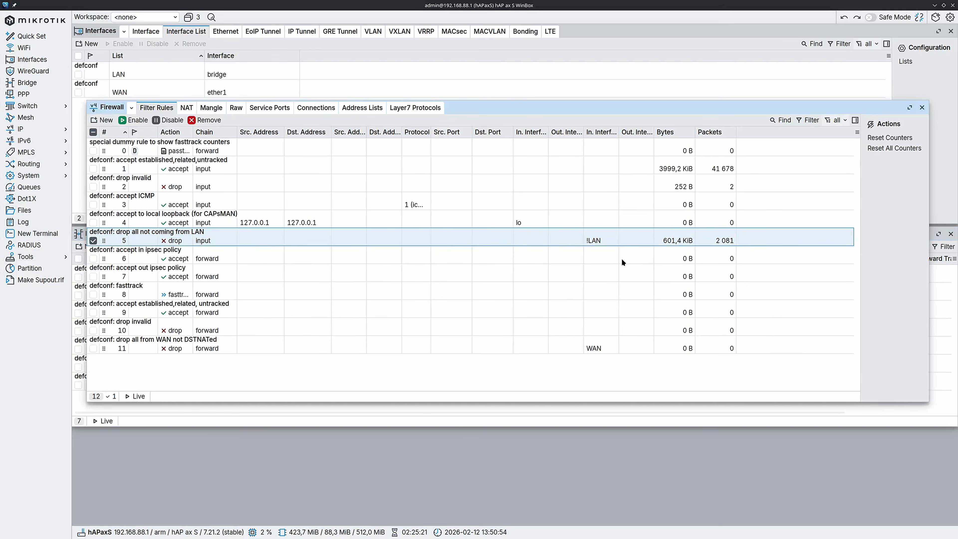
{"action": "double_click", "coordinate": [606, 241]}
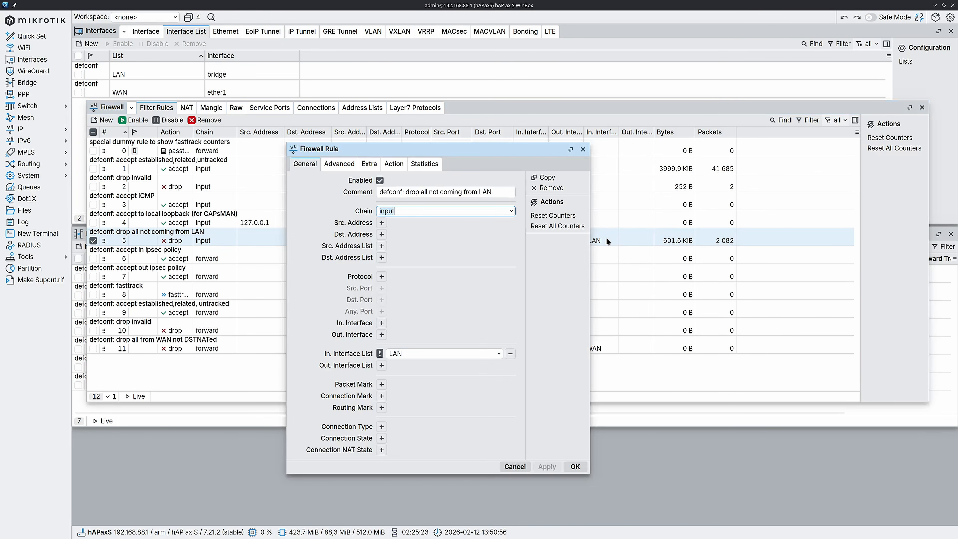
Try matching the WAN interface list without negation in the drop rule, then discard the edit and close the firewall window.
{"action": "left_click", "coordinate": [380, 353]}
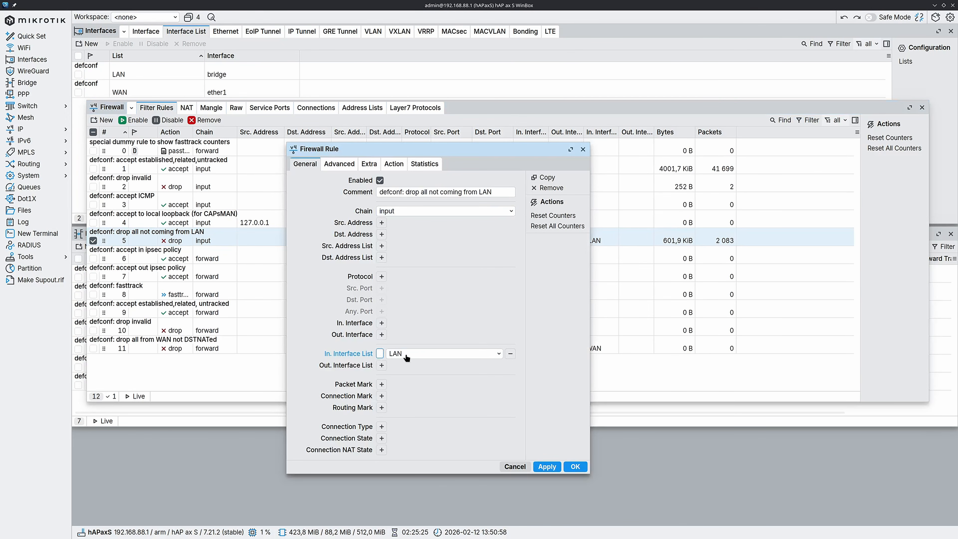
{"action": "left_click", "coordinate": [409, 353]}
{"action": "left_click", "coordinate": [404, 419]}
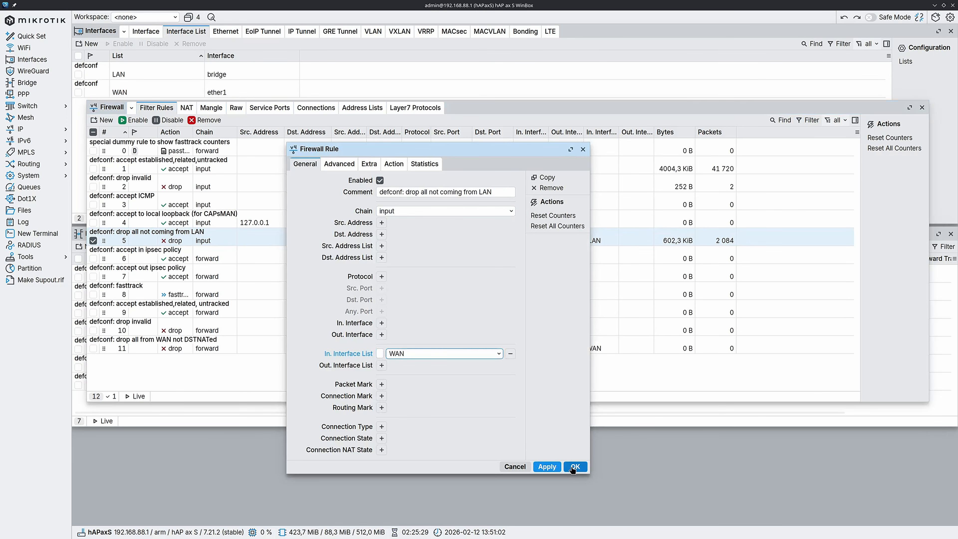
{"action": "left_click", "coordinate": [507, 465]}
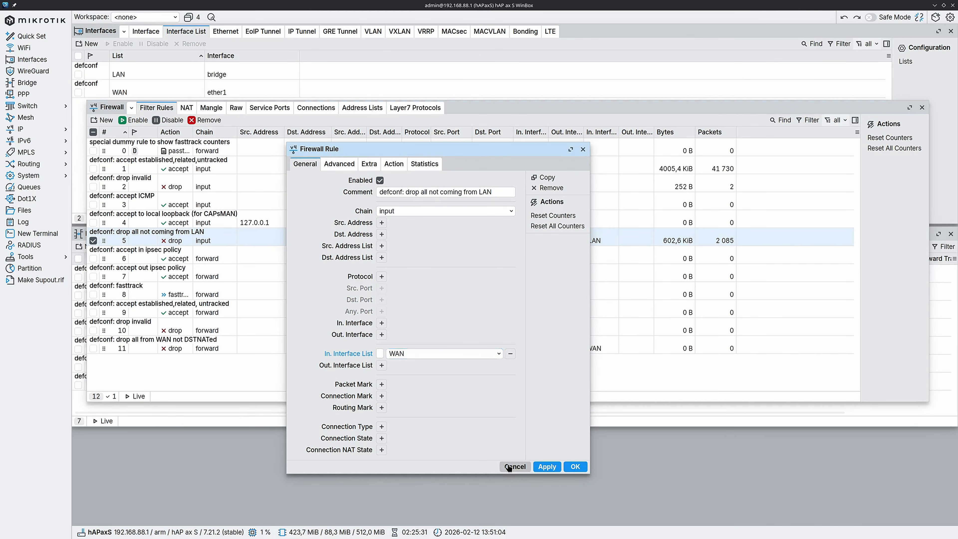
{"action": "left_click", "coordinate": [509, 467]}
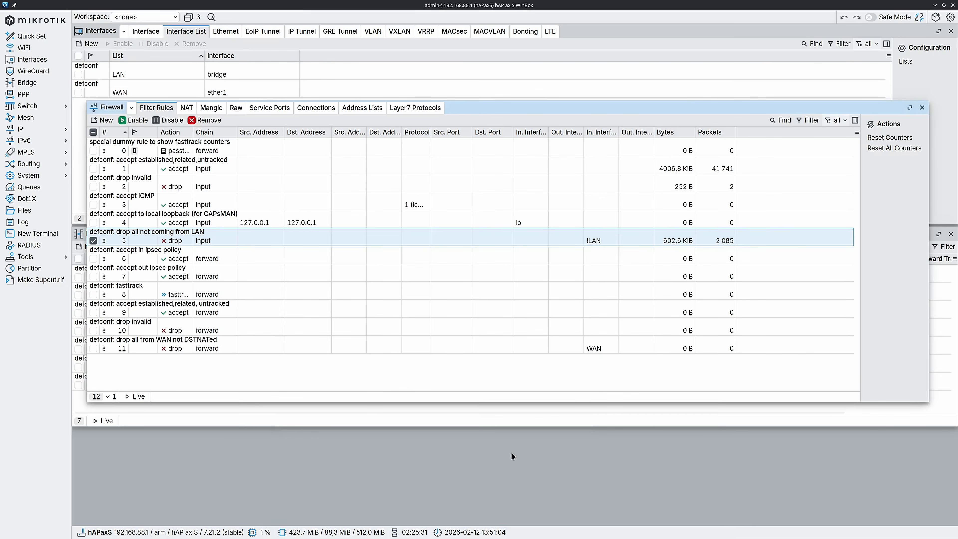
{"action": "left_click", "coordinate": [921, 107]}
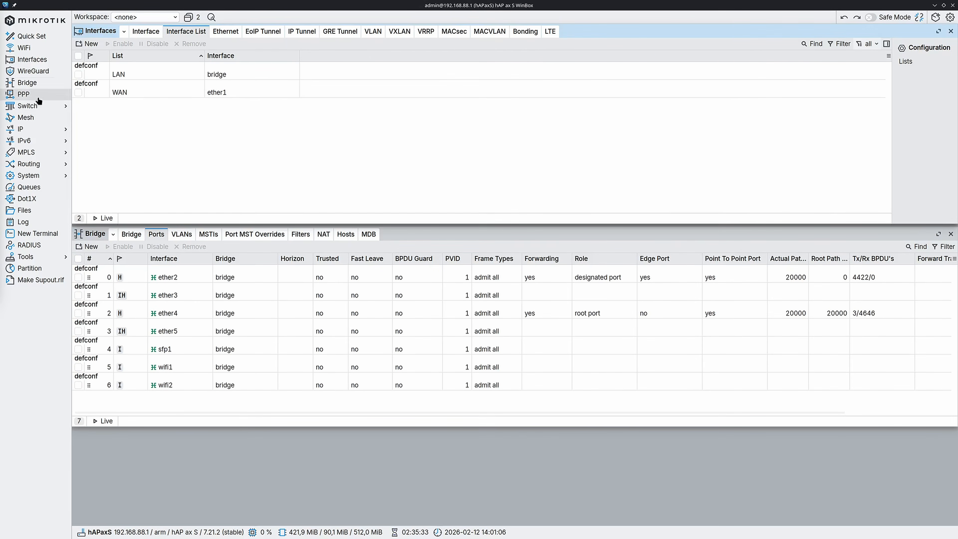
Create a VLAN interface named vlan10-LAN with VLAN ID 10 on the bridge interface.
{"action": "left_click", "coordinate": [145, 31]}
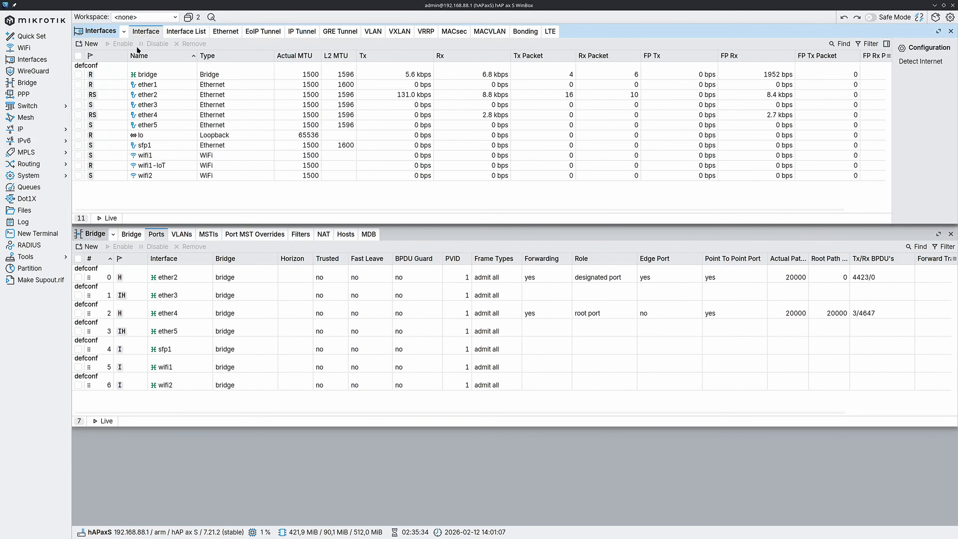
{"action": "left_click", "coordinate": [87, 44]}
{"action": "left_click", "coordinate": [84, 89]}
{"action": "left_click", "coordinate": [321, 296]}
{"action": "type", "text": "0-LAN"}
{"action": "left_click", "coordinate": [331, 408]}
{"action": "type", "text": "0"}
{"action": "left_click", "coordinate": [334, 420]}
{"action": "left_click", "coordinate": [334, 432]}
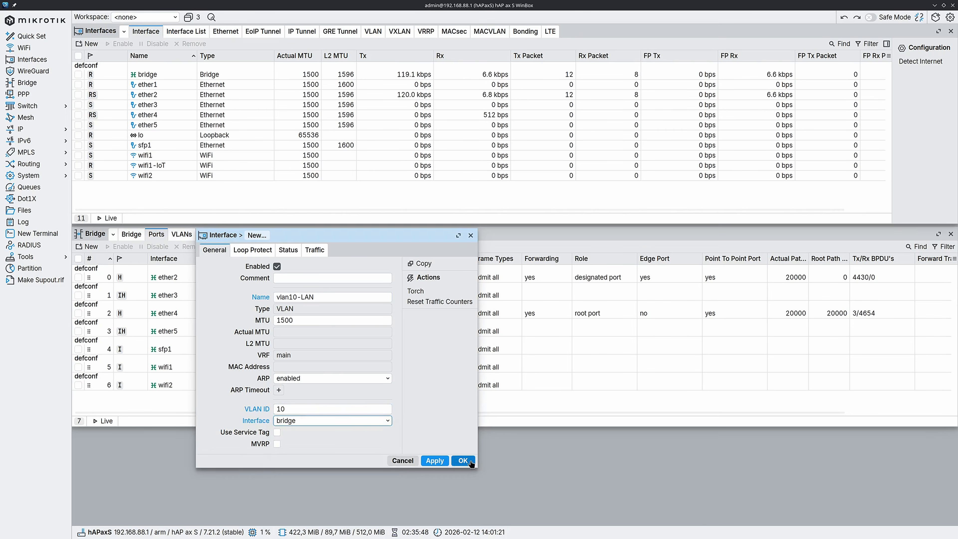
{"action": "left_click", "coordinate": [462, 461]}
Create a second VLAN interface named vlan20-IoT with VLAN ID 20 on the bridge interface.
{"action": "left_click", "coordinate": [87, 44]}
{"action": "left_click", "coordinate": [85, 89]}
{"action": "left_click", "coordinate": [310, 297]}
{"action": "key", "text": "BackSpace"}
{"action": "type", "text": "20"}
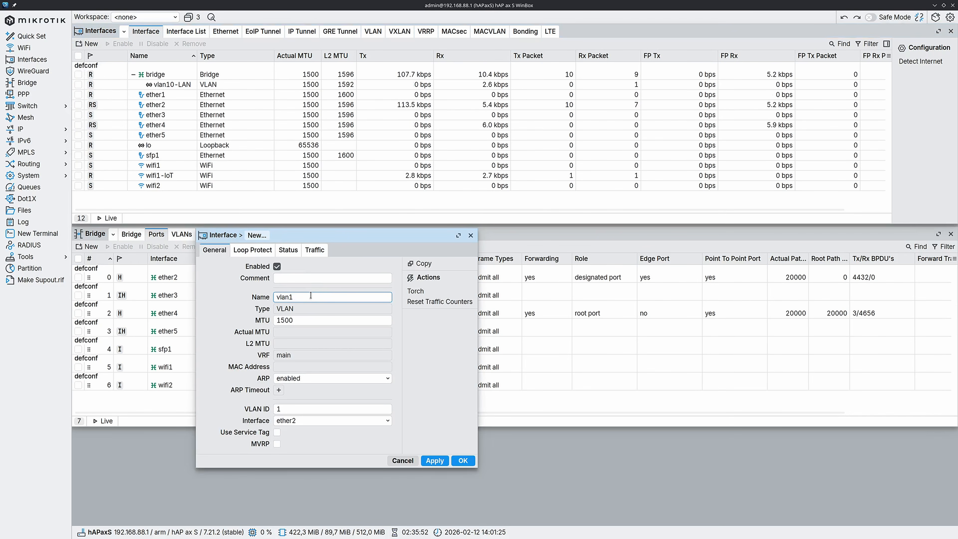
{"action": "type", "text": "-IoT"}
{"action": "left_click", "coordinate": [287, 409]}
{"action": "type", "text": "20"}
{"action": "left_click", "coordinate": [331, 421]}
{"action": "left_click", "coordinate": [326, 298]}
{"action": "left_click", "coordinate": [460, 460]}
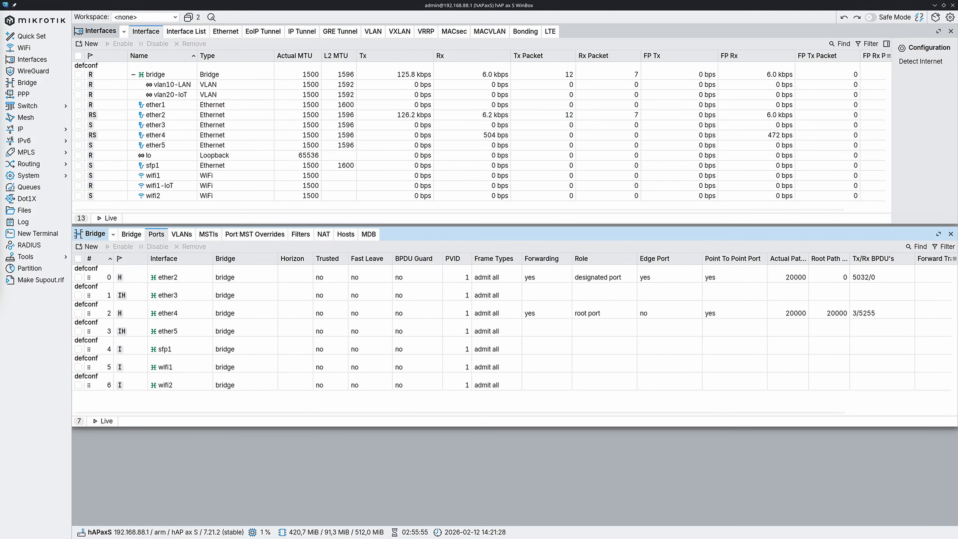
Add wifi1-IoT as a bridge port with PVID 20, admitting only untagged and priority tagged frames.
{"action": "left_click", "coordinate": [87, 246]}
{"action": "left_click", "coordinate": [374, 336]}
{"action": "left_click", "coordinate": [389, 513]}
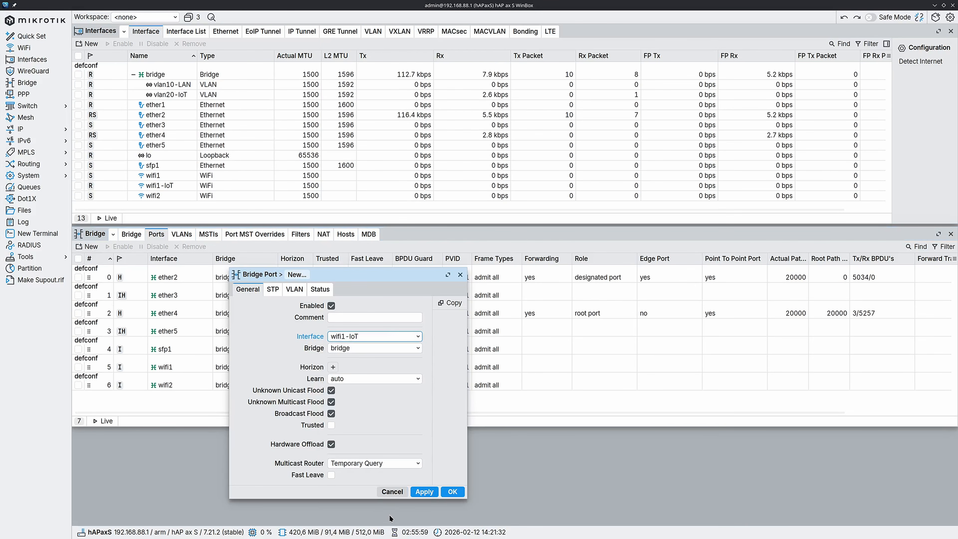
{"action": "left_click", "coordinate": [294, 289]}
{"action": "type", "text": "20"}
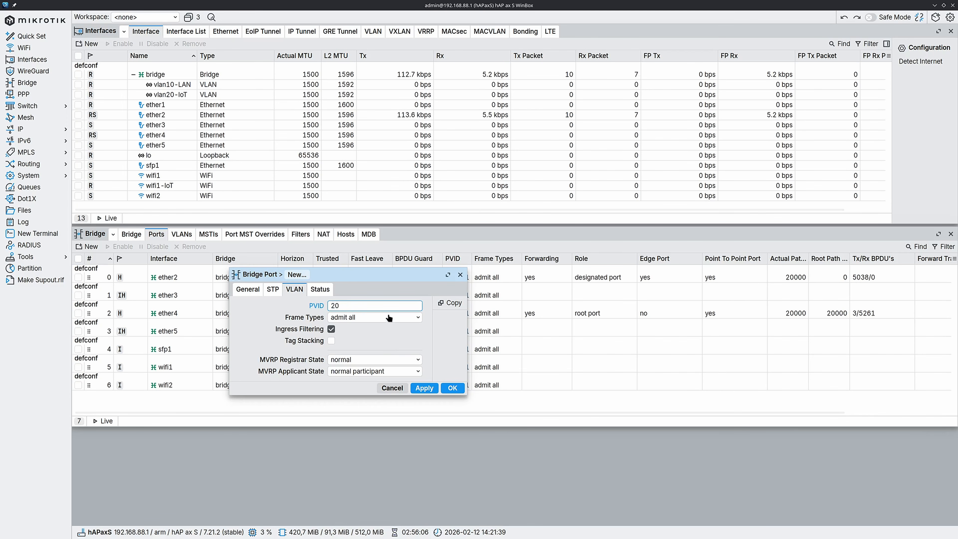
{"action": "left_click", "coordinate": [389, 318]}
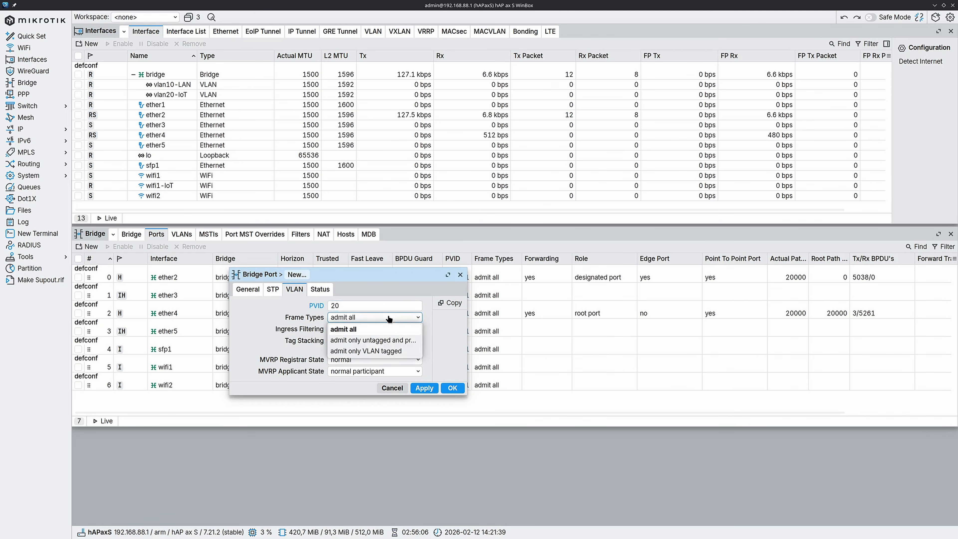
{"action": "left_click", "coordinate": [406, 341]}
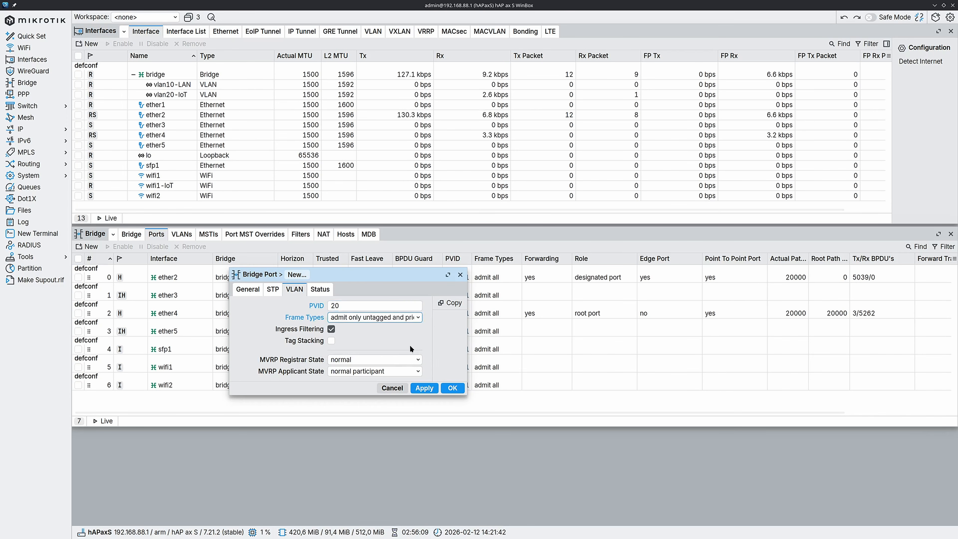
{"action": "left_click", "coordinate": [455, 390]}
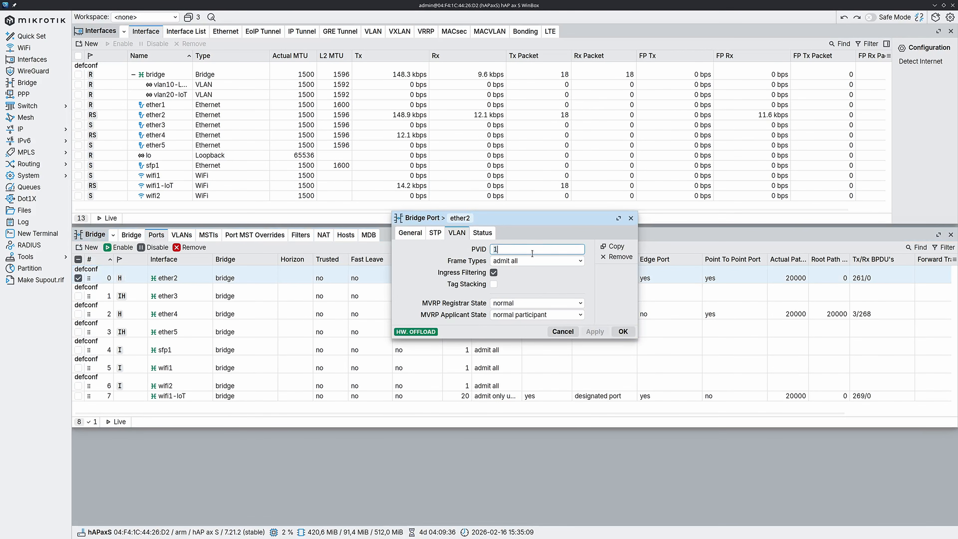
Set bridge ports ether2 and ether3 to PVID 10 and ether5 to PVID 20, each admitting only untagged and priority tagged frames.
{"action": "left_click", "coordinate": [522, 262]}
{"action": "left_click", "coordinate": [581, 298]}
{"action": "left_click", "coordinate": [623, 331]}
{"action": "double_click", "coordinate": [520, 332]}
{"action": "type", "text": "10"}
{"action": "left_click", "coordinate": [532, 261]}
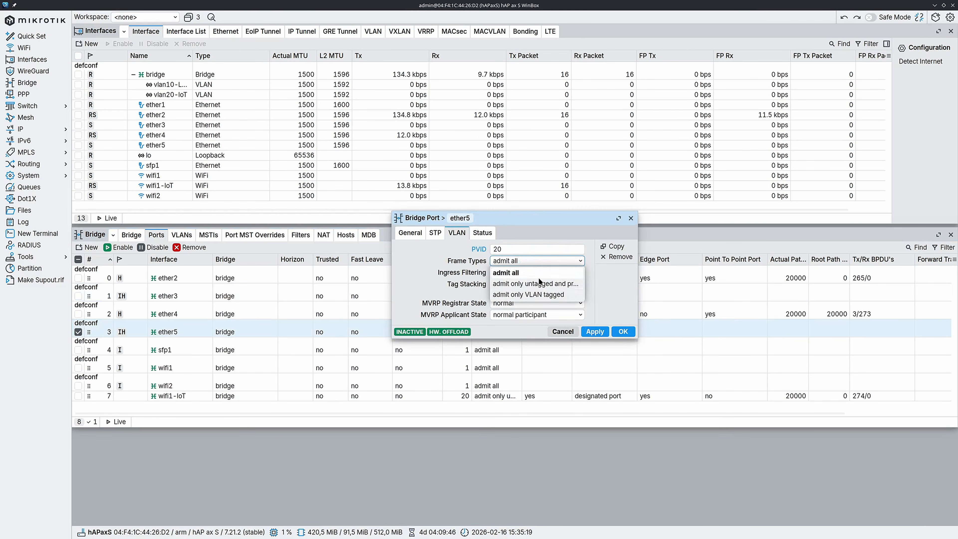
{"action": "left_click", "coordinate": [541, 282]}
{"action": "left_click", "coordinate": [624, 331]}
Set the wifi1 bridge port to PVID 10, admitting only untagged and priority tagged frames.
{"action": "double_click", "coordinate": [560, 365]}
{"action": "type", "text": "10"}
{"action": "left_click", "coordinate": [529, 263]}
{"action": "left_click", "coordinate": [541, 283]}
{"action": "left_click", "coordinate": [622, 332]}
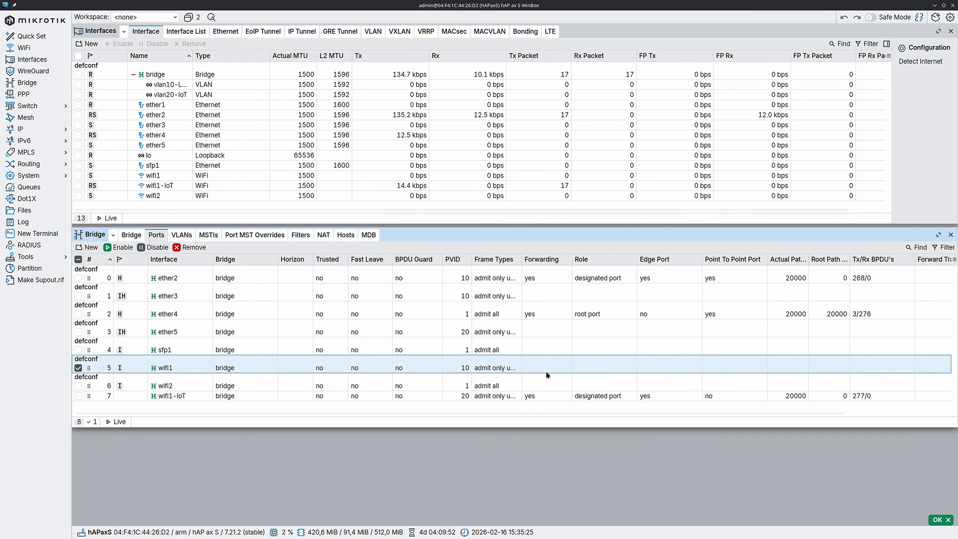
Set the wifi2 bridge port to PVID 10, admitting only untagged and priority tagged frames.
{"action": "double_click", "coordinate": [546, 382]}
{"action": "type", "text": "10"}
{"action": "left_click", "coordinate": [532, 261]}
{"action": "left_click", "coordinate": [549, 285]}
{"action": "left_click", "coordinate": [623, 332]}
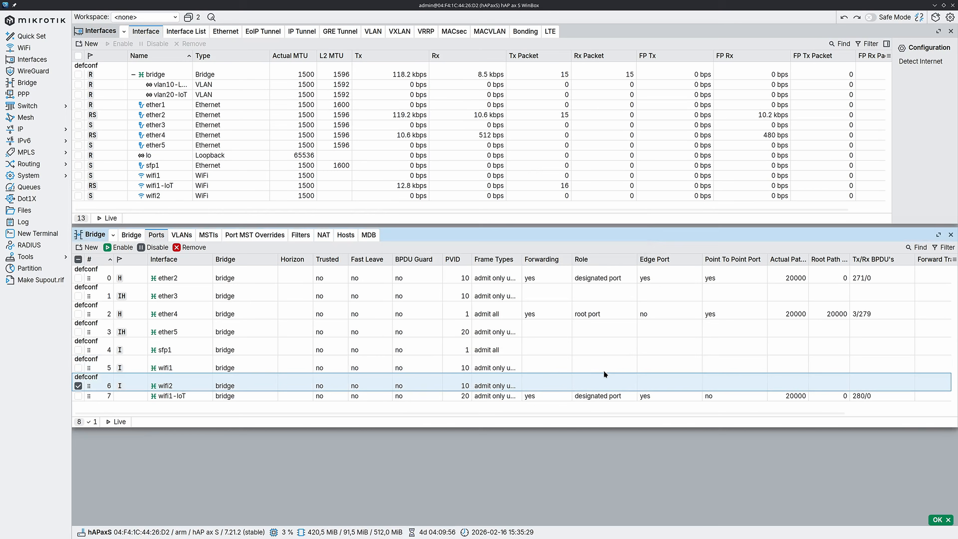
Restrict the ether4 bridge port to admit only VLAN tagged frames.
{"action": "double_click", "coordinate": [530, 305]}
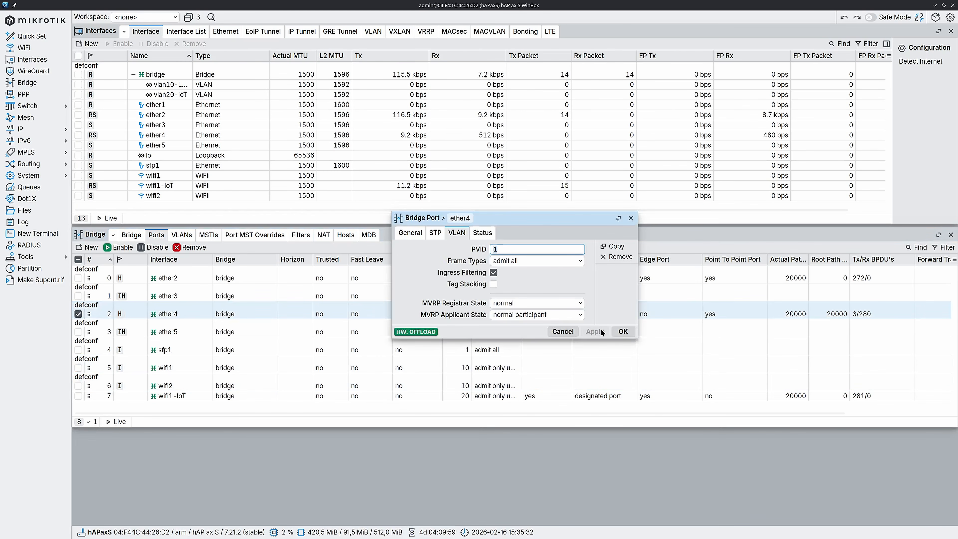
{"action": "left_click", "coordinate": [539, 261]}
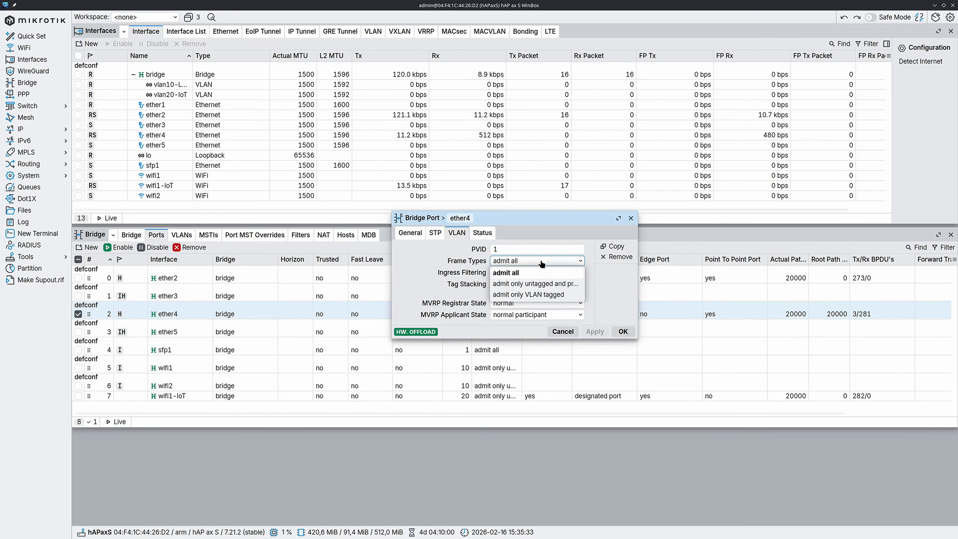
{"action": "left_click", "coordinate": [576, 297]}
{"action": "left_click", "coordinate": [622, 331]}
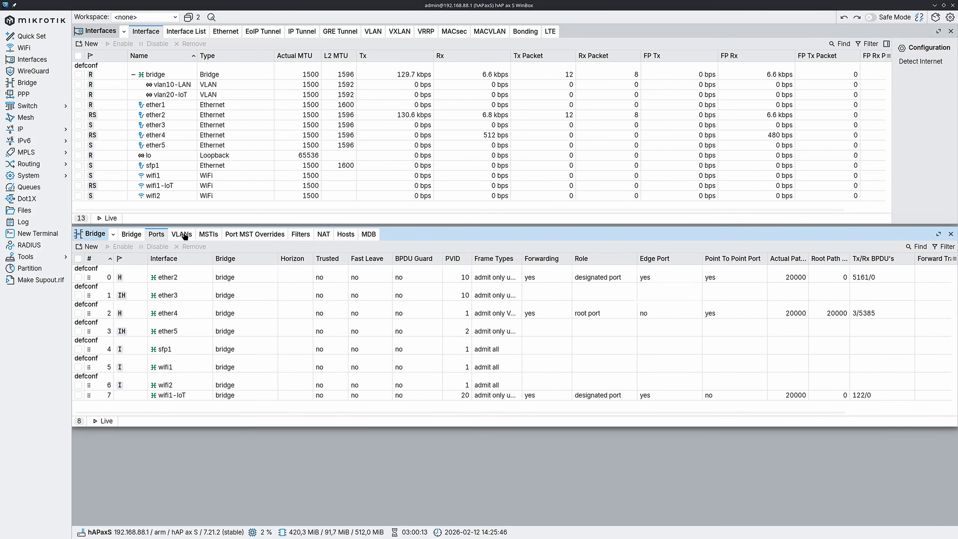
Add a bridge VLAN entry for VLAN ID 10 on bridge with ether4 as the tagged port.
{"action": "left_click", "coordinate": [182, 234]}
{"action": "left_click", "coordinate": [91, 251]}
{"action": "left_click", "coordinate": [254, 345]}
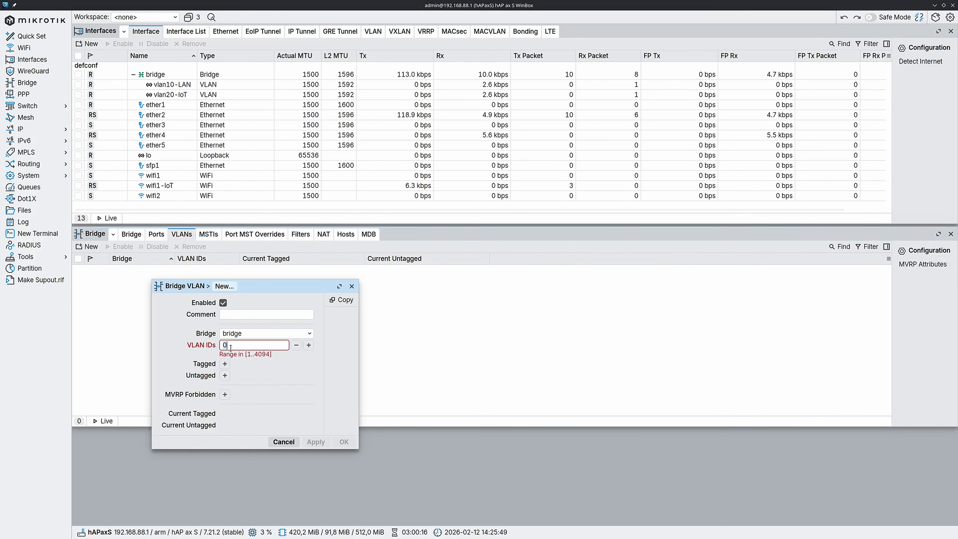
{"action": "type", "text": "10"}
{"action": "left_click", "coordinate": [225, 357]}
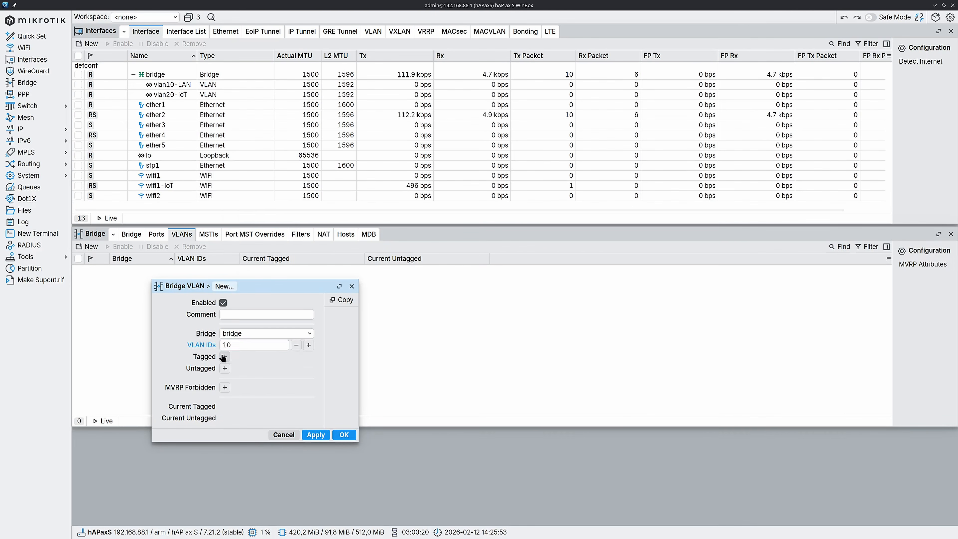
{"action": "left_click", "coordinate": [250, 357]}
{"action": "left_click", "coordinate": [262, 226]}
{"action": "left_click", "coordinate": [344, 434]}
Add a bridge VLAN entry for VLAN ID 20 on bridge with ether4 as the tagged port.
{"action": "left_click", "coordinate": [91, 246]}
{"action": "left_click", "coordinate": [225, 345]}
{"action": "type", "text": "20"}
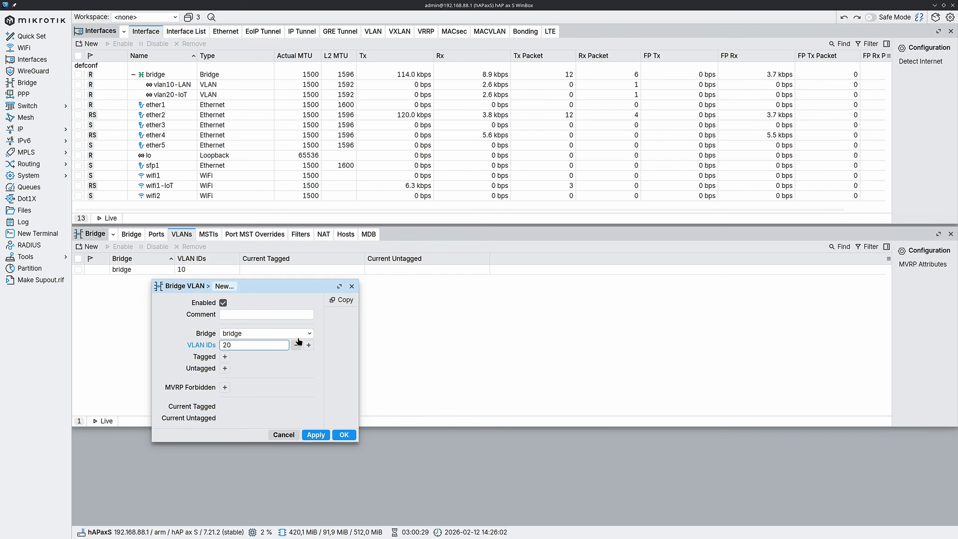
{"action": "left_click", "coordinate": [224, 357]}
{"action": "left_click", "coordinate": [251, 357]}
{"action": "left_click", "coordinate": [262, 232]}
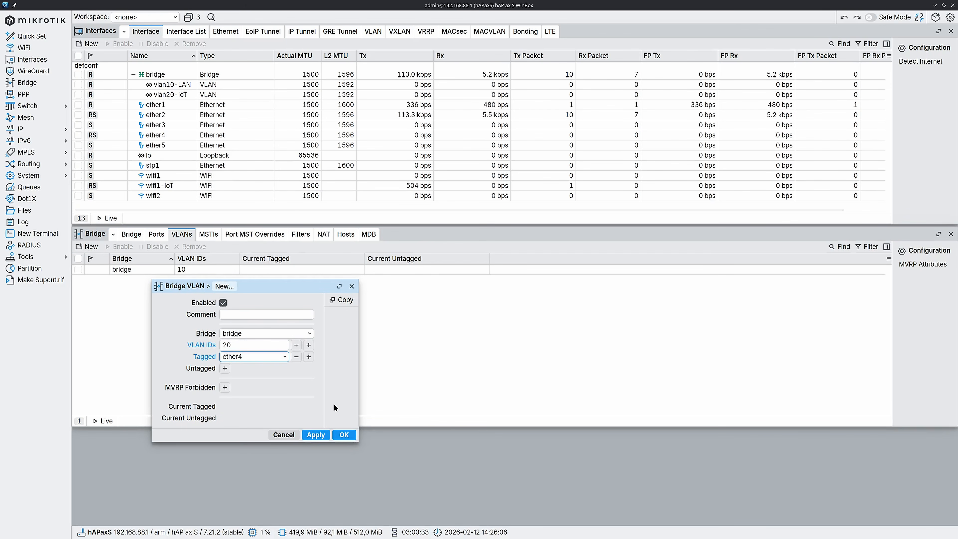
{"action": "left_click", "coordinate": [343, 434]}
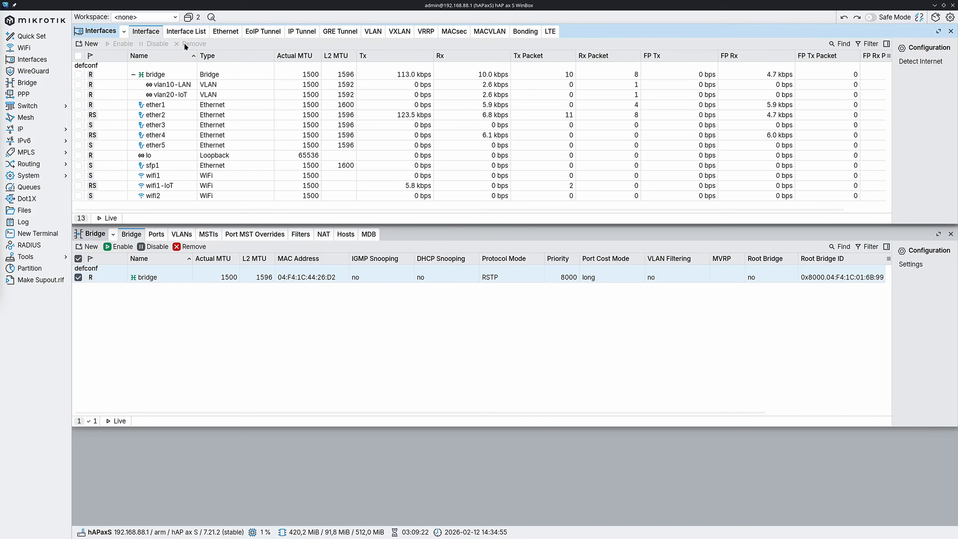
Add the vlan10-LAN interface as a member of the LAN interface list.
{"action": "left_click", "coordinate": [185, 31]}
{"action": "left_click", "coordinate": [90, 44]}
{"action": "left_click", "coordinate": [226, 163]}
{"action": "left_click", "coordinate": [212, 175]}
{"action": "left_click", "coordinate": [212, 174]}
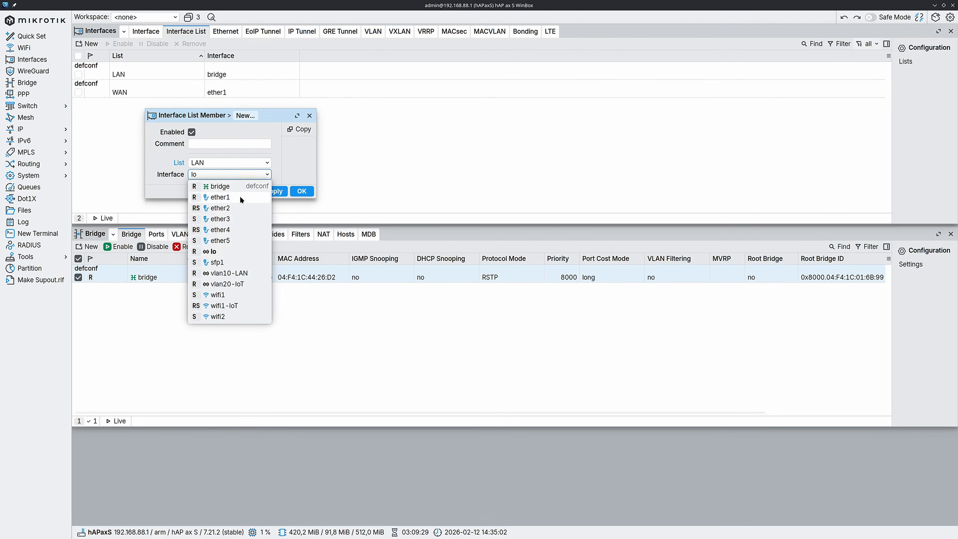
{"action": "left_click", "coordinate": [241, 273]}
{"action": "left_click", "coordinate": [300, 191]}
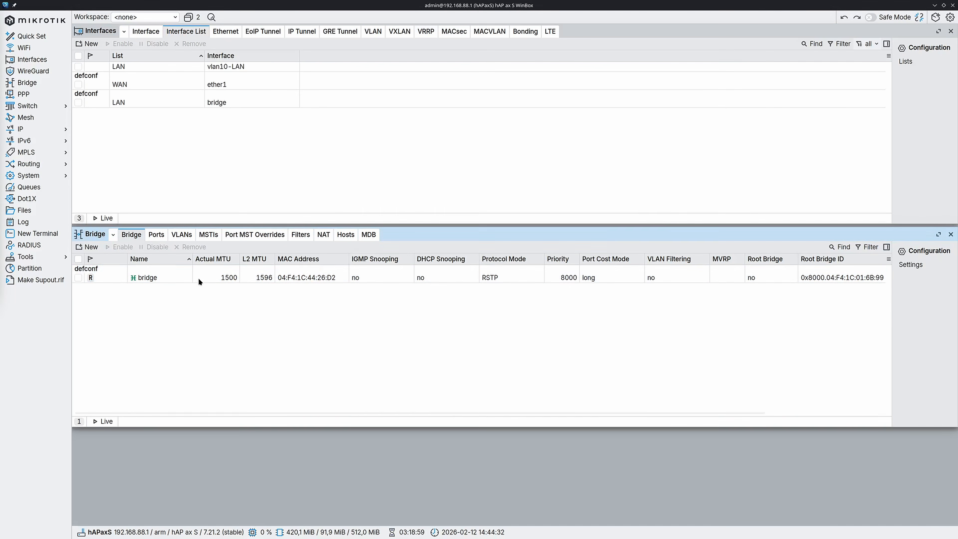
Enable VLAN filtering on the bridge and apply the change.
{"action": "double_click", "coordinate": [198, 277]}
{"action": "left_click_drag", "start_coordinate": [542, 147], "coordinate": [316, 190]}
{"action": "left_click", "coordinate": [203, 204]}
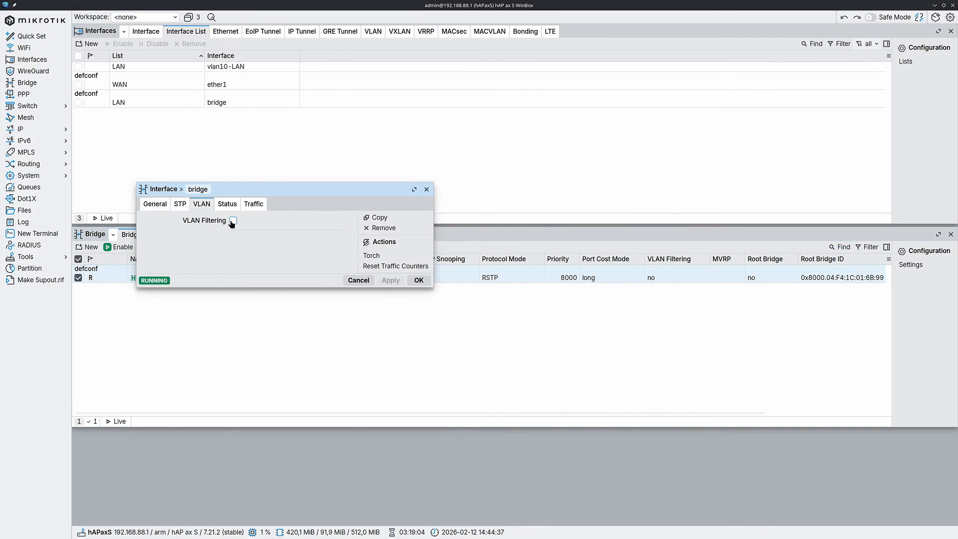
{"action": "left_click", "coordinate": [233, 221]}
{"action": "left_click", "coordinate": [391, 303]}
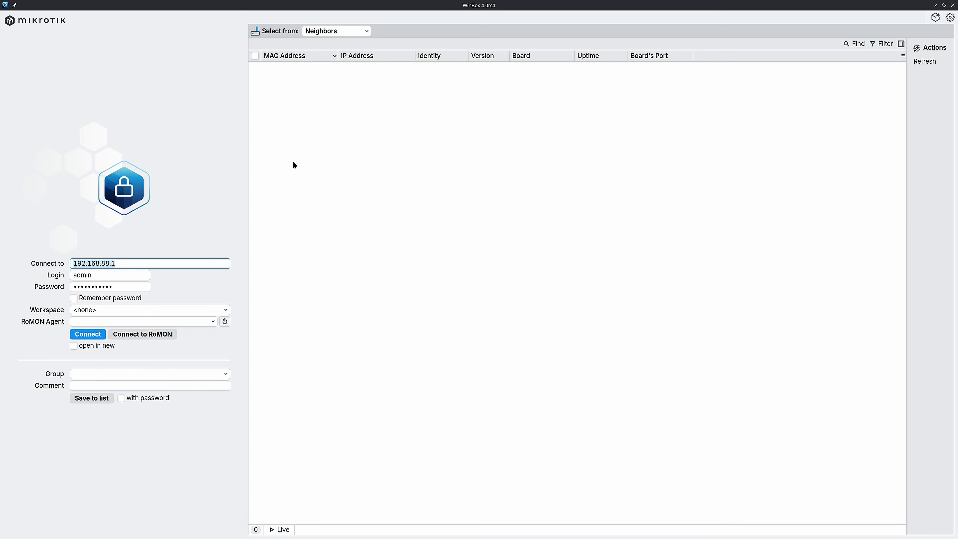
Reconnect to the router through its MAC address from the discovered neighbors.
{"action": "left_click", "coordinate": [281, 68]}
{"action": "left_click", "coordinate": [95, 335]}
Open the IP address list and the DHCP server list, and arrange them side by side below the interface list.
{"action": "left_click", "coordinate": [57, 129]}
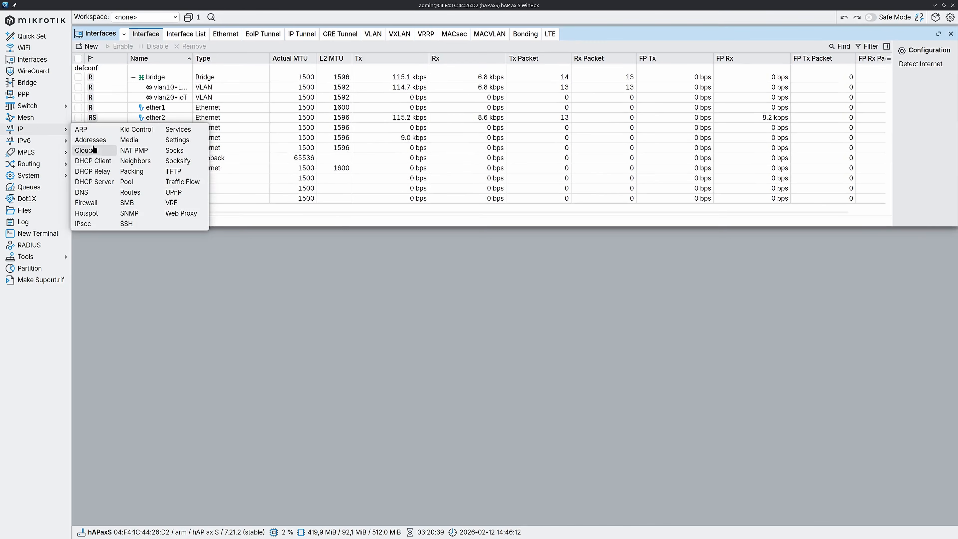
{"action": "left_click", "coordinate": [91, 140]}
{"action": "left_click_drag", "start_coordinate": [489, 177], "coordinate": [203, 236]}
{"action": "left_click", "coordinate": [56, 129]}
{"action": "left_click", "coordinate": [94, 182]}
{"action": "left_click_drag", "start_coordinate": [641, 182], "coordinate": [718, 236]}
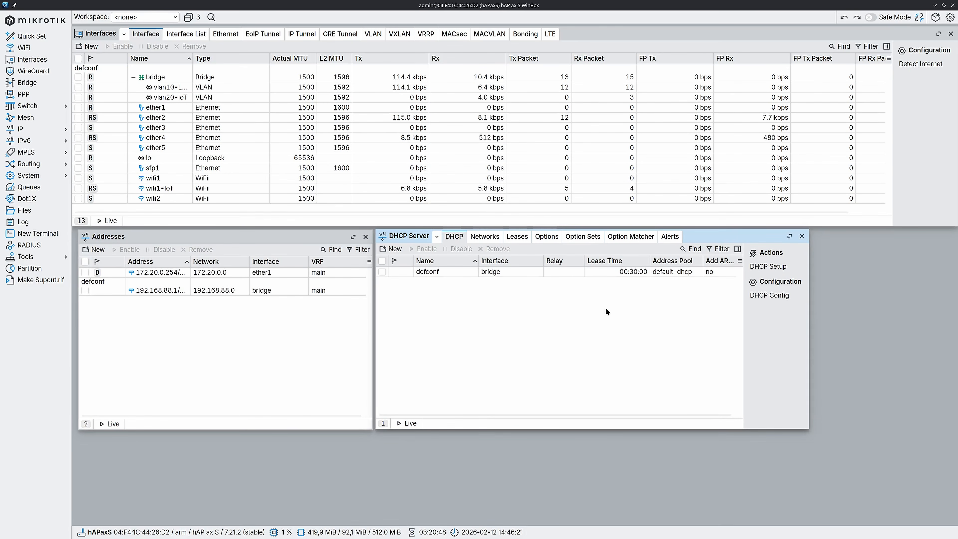
Reassign the 192.168.88.1/24 address from the bridge to the vlan10-LAN interface.
{"action": "double_click", "coordinate": [265, 292]}
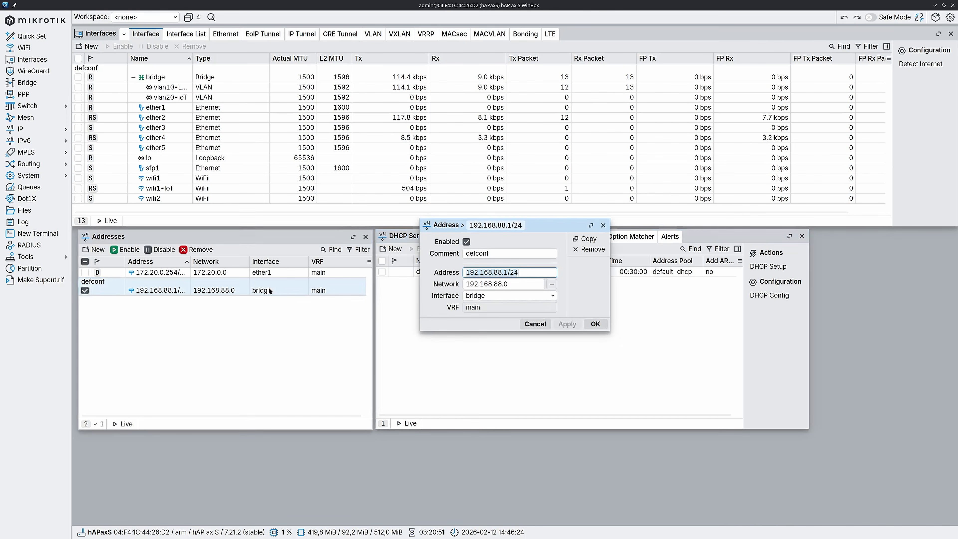
{"action": "left_click", "coordinate": [489, 297]}
{"action": "left_click", "coordinate": [527, 394]}
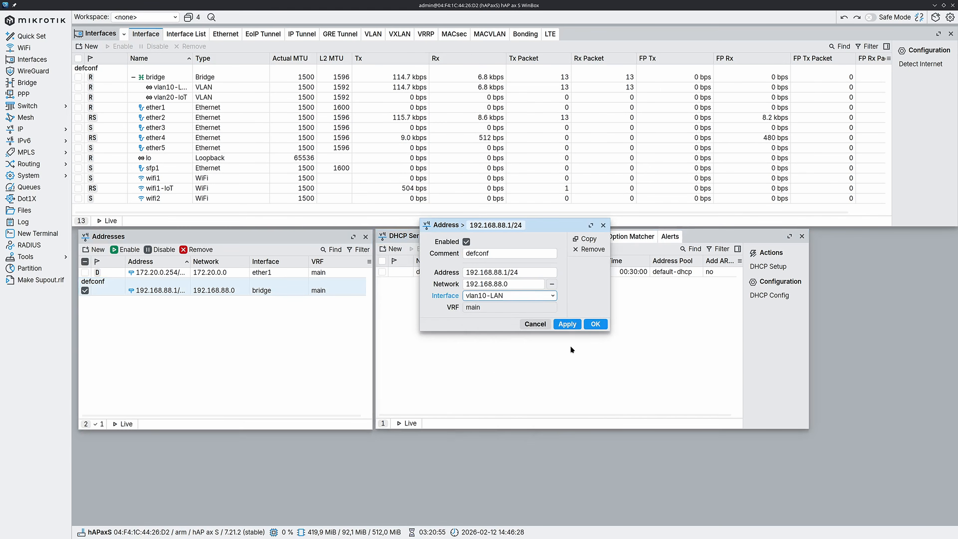
{"action": "left_click", "coordinate": [595, 324]}
Set the defconf DHCP server's interface to vlan10-LAN.
{"action": "double_click", "coordinate": [507, 272]}
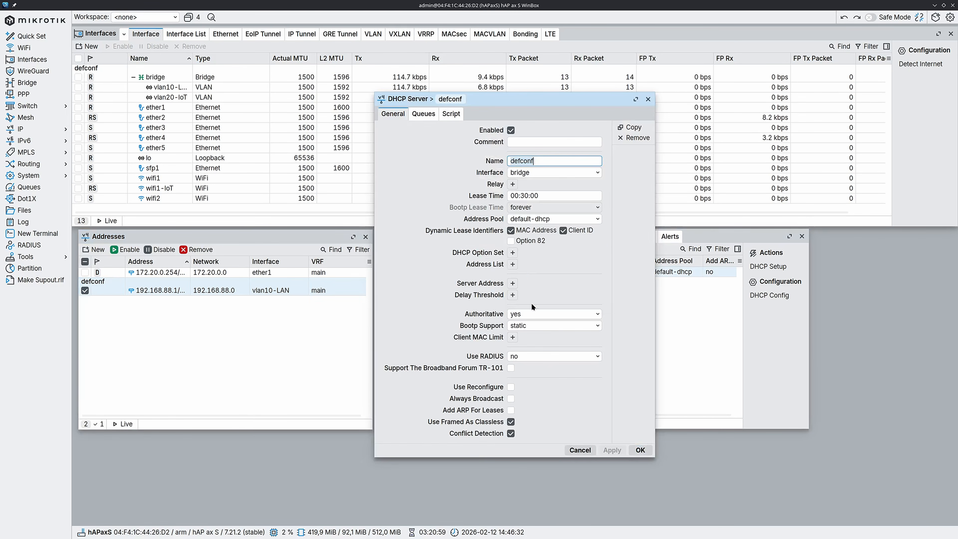
{"action": "left_click", "coordinate": [544, 176]}
{"action": "left_click", "coordinate": [564, 257]}
{"action": "left_click", "coordinate": [640, 449]}
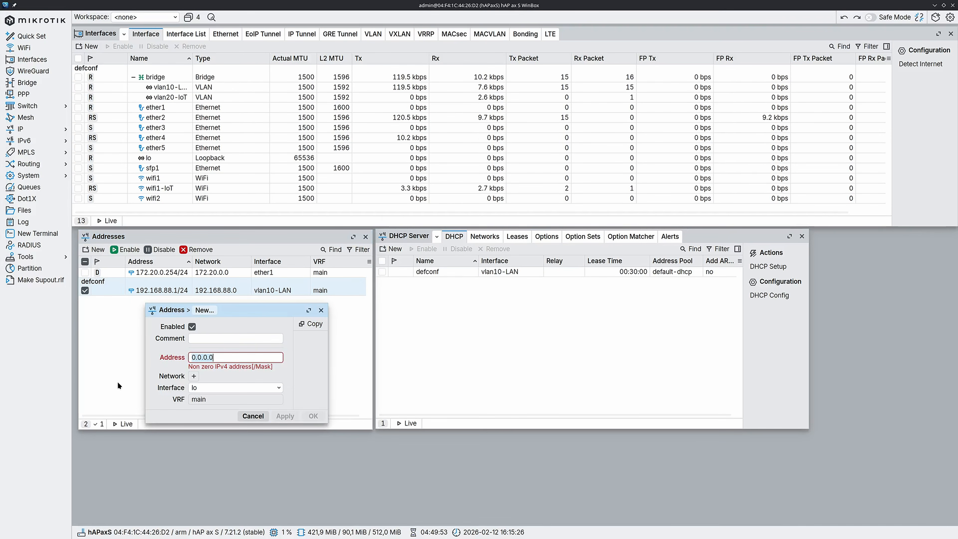
Add the IP address 192.168.20.1/24 on the vlan20-IoT interface.
{"action": "type", "text": "8.20.1/24"}
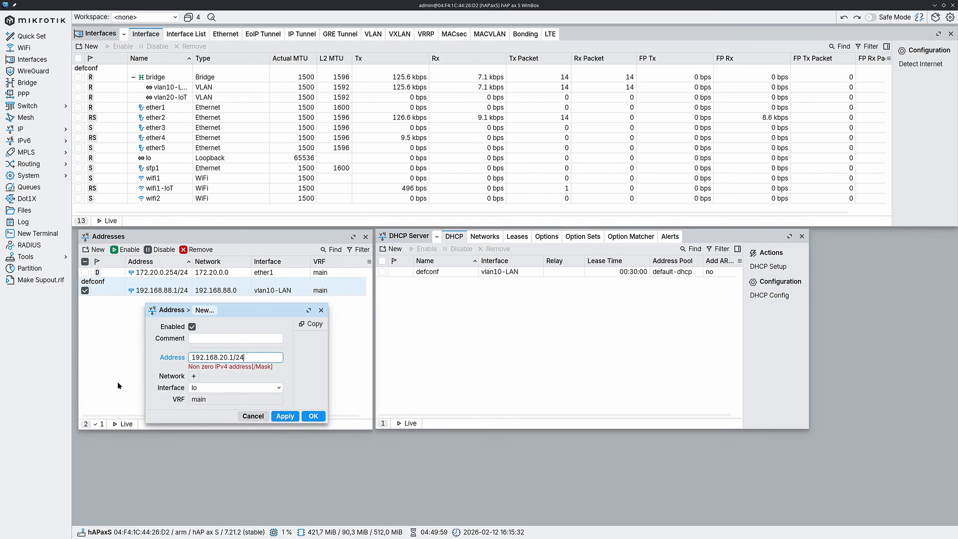
{"action": "left_click", "coordinate": [231, 380]}
{"action": "left_click", "coordinate": [242, 490]}
{"action": "left_click", "coordinate": [313, 408]}
Create a DHCP server on vlan20-IoT with the DHCP Setup wizard, using DNS servers 172.20.0.1 and 8.8.8.8.
{"action": "left_click", "coordinate": [768, 266]}
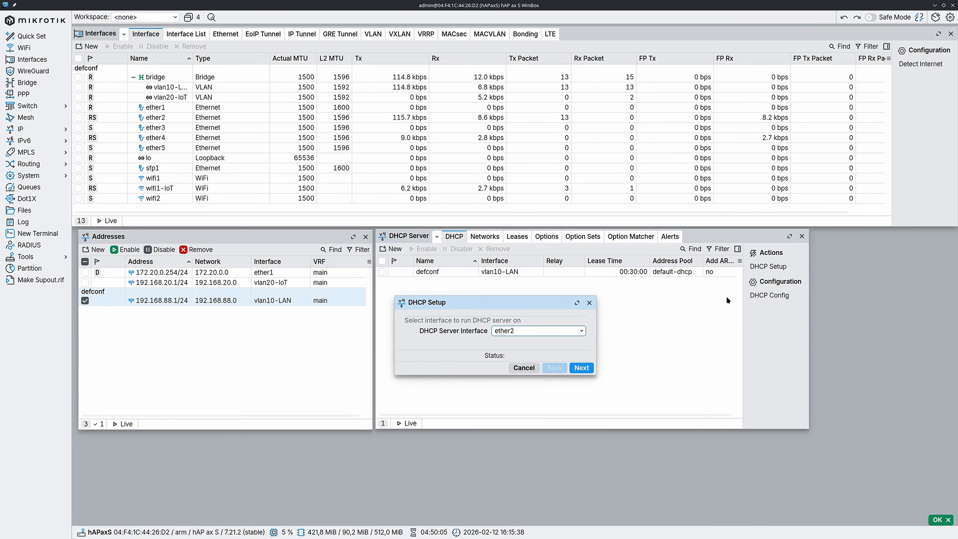
{"action": "left_click", "coordinate": [572, 334]}
{"action": "left_click", "coordinate": [555, 427]}
{"action": "left_click", "coordinate": [582, 368]}
{"action": "left_click", "coordinate": [581, 367]}
{"action": "left_click", "coordinate": [581, 368]}
{"action": "left_click", "coordinate": [495, 331]}
{"action": "left_click", "coordinate": [581, 368]}
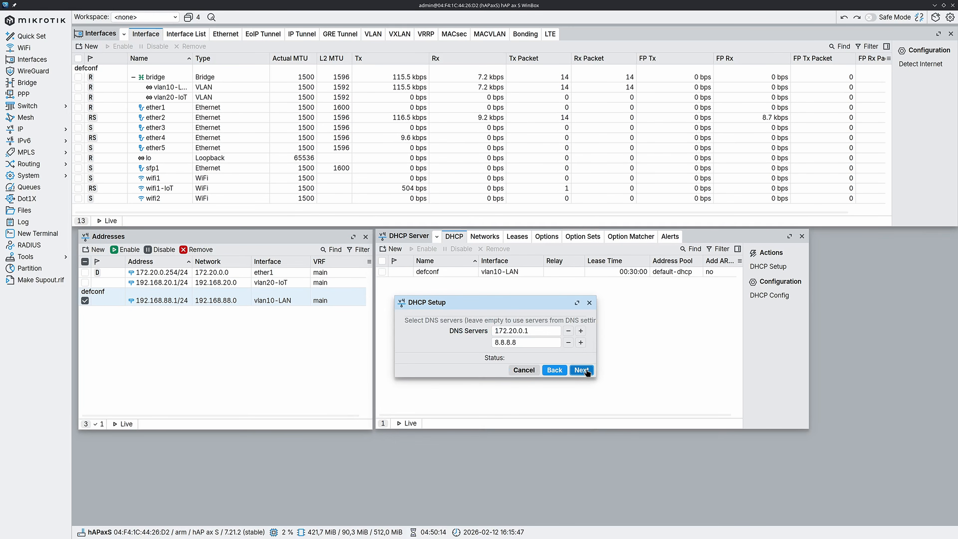
{"action": "left_click", "coordinate": [581, 369]}
{"action": "left_click", "coordinate": [582, 370]}
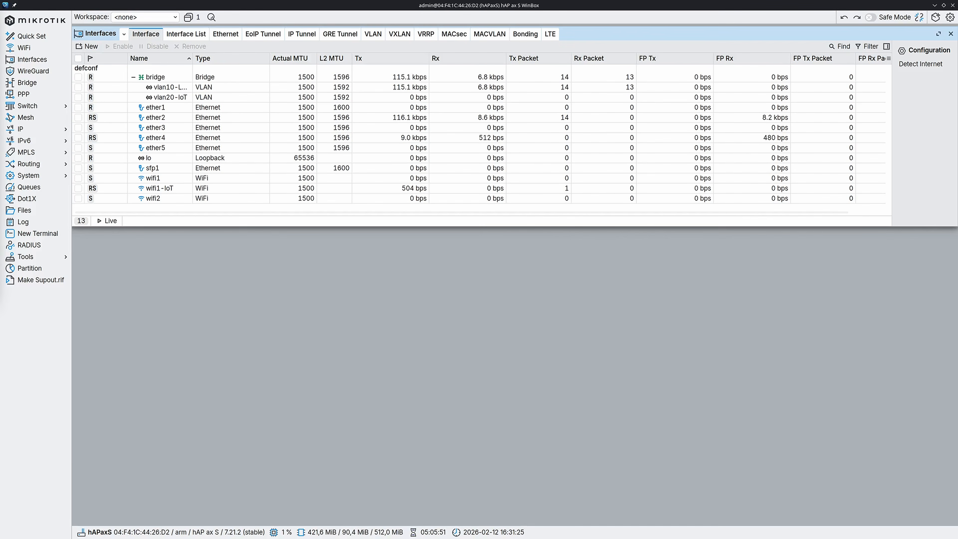
Add vlan10-LAN and vlan20-IoT as mDNS repeater interfaces in the DNS settings.
{"action": "left_click", "coordinate": [34, 130]}
{"action": "left_click", "coordinate": [92, 191]}
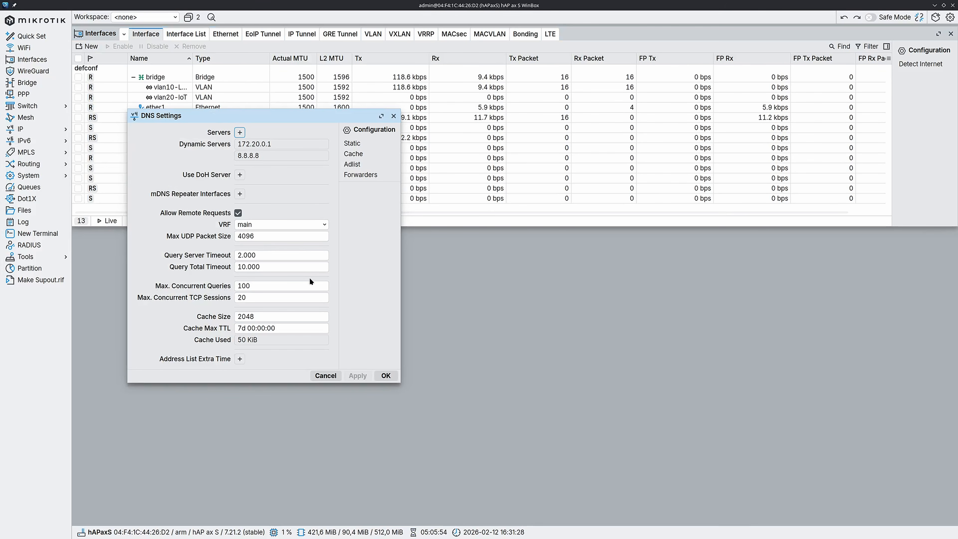
{"action": "left_click", "coordinate": [239, 193]}
{"action": "left_click", "coordinate": [300, 194]}
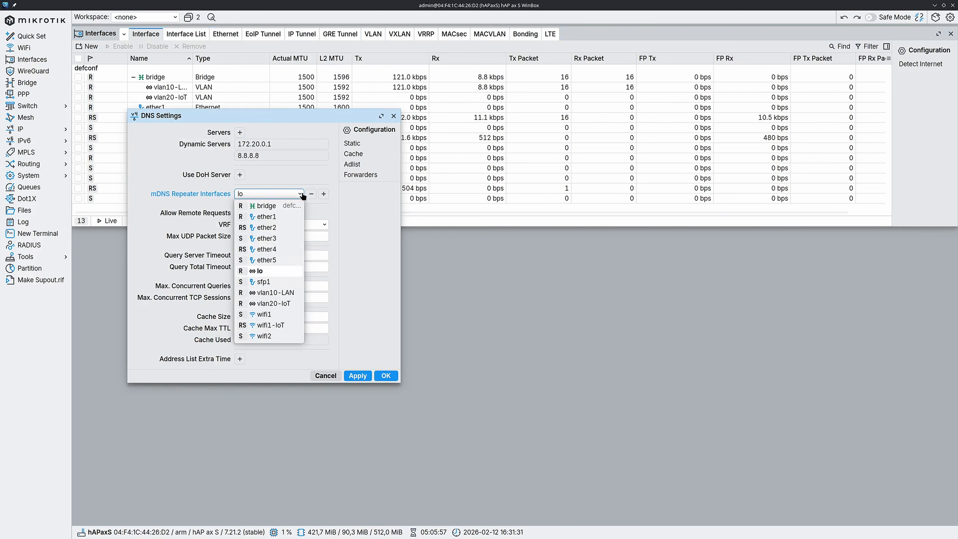
{"action": "left_click", "coordinate": [294, 293]}
{"action": "left_click", "coordinate": [324, 193]}
{"action": "left_click", "coordinate": [293, 205]}
{"action": "left_click", "coordinate": [290, 315]}
{"action": "left_click", "coordinate": [390, 388]}
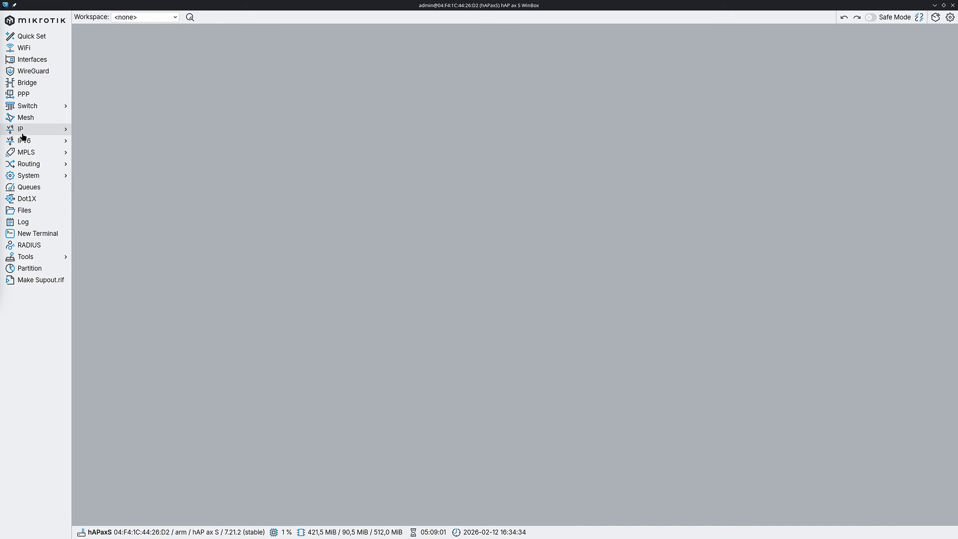
Open the IPv4 and IPv6 firewall filter rules, examine the default IPv6 rules, and close the IPv6 list.
{"action": "left_click", "coordinate": [27, 128]}
{"action": "left_click", "coordinate": [90, 204]}
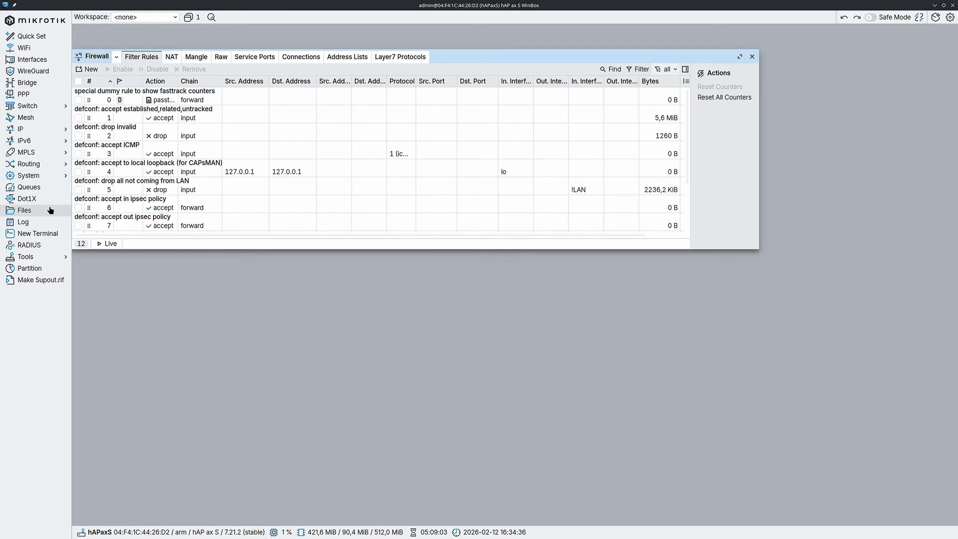
{"action": "left_click", "coordinate": [27, 140]}
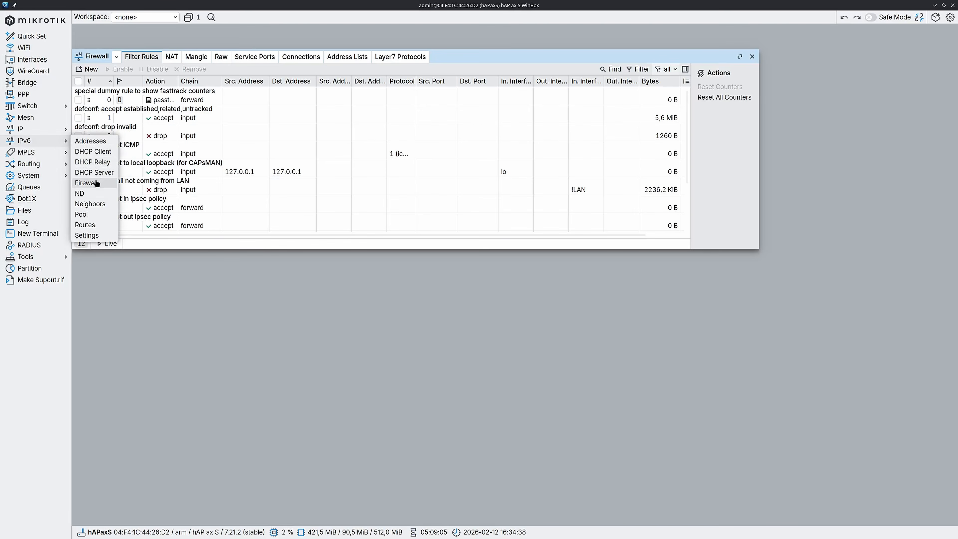
{"action": "left_click", "coordinate": [89, 184]}
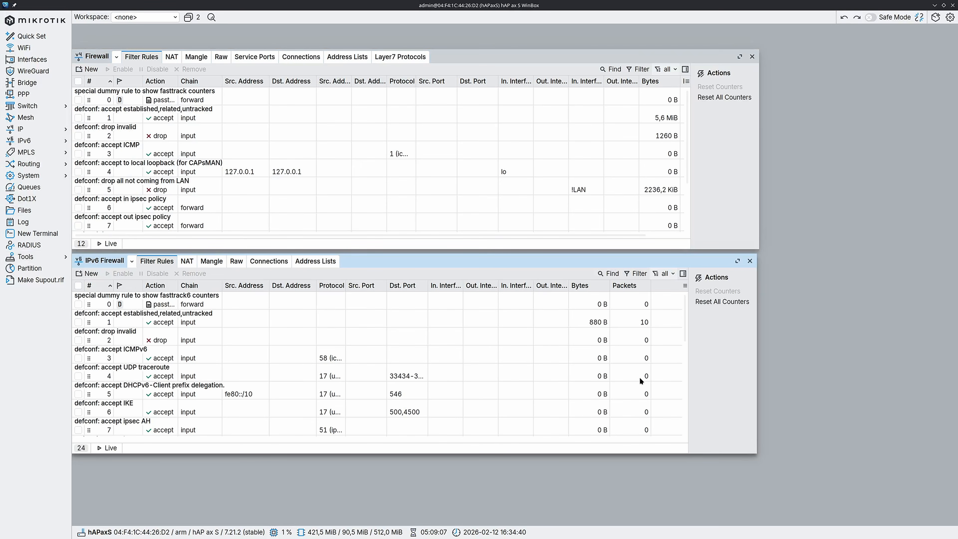
{"action": "scroll", "coordinate": [527, 373], "scroll_direction": "down", "scroll_amount": 5}
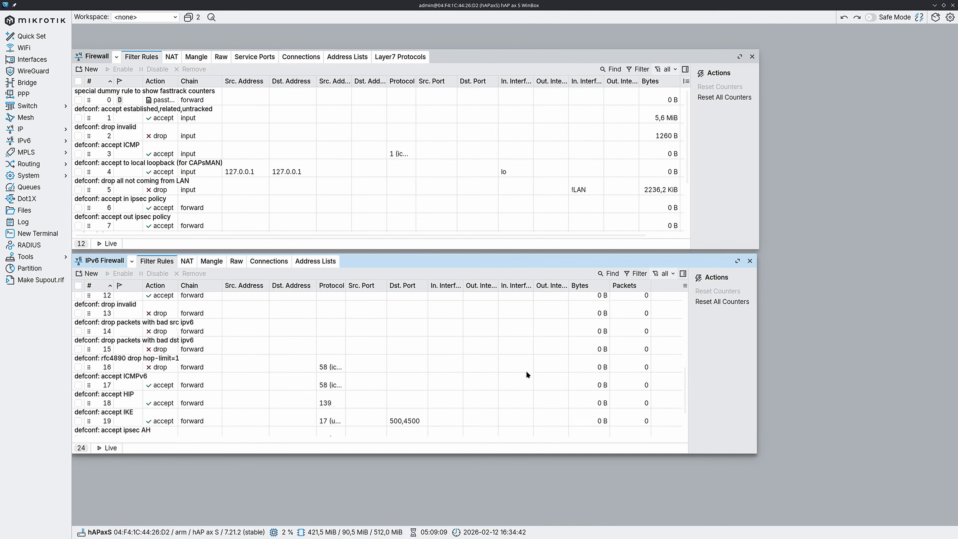
{"action": "scroll", "coordinate": [528, 378], "scroll_direction": "up", "scroll_amount": 10}
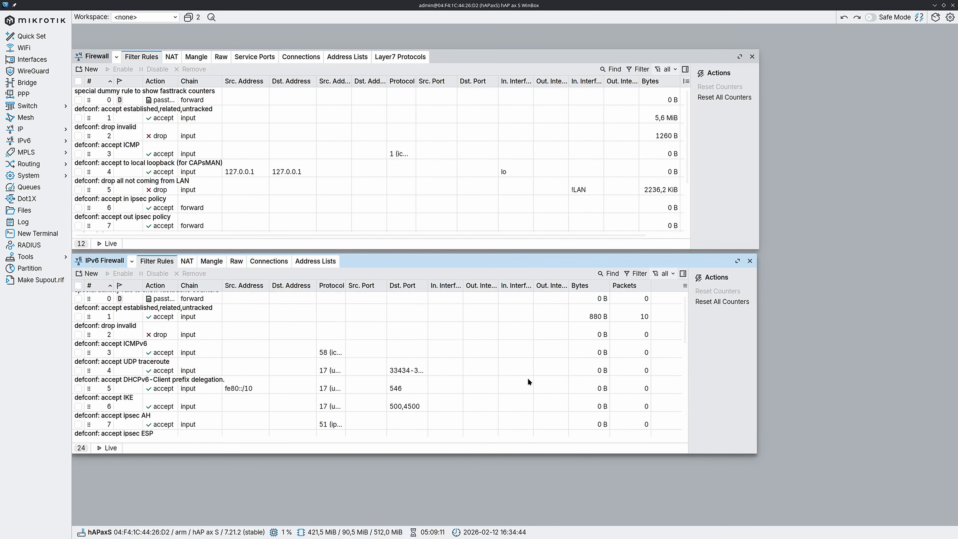
{"action": "scroll", "coordinate": [528, 379], "scroll_direction": "up", "scroll_amount": 1}
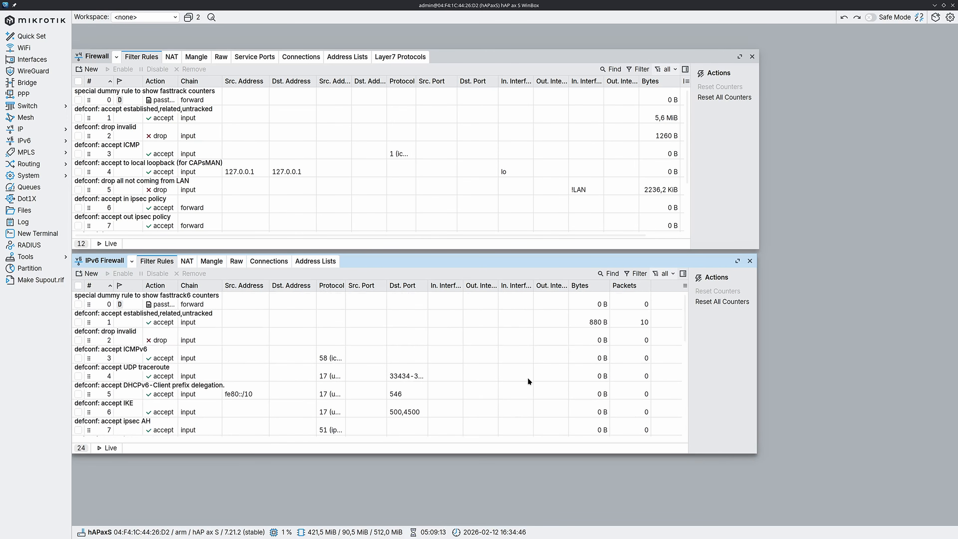
{"action": "left_click", "coordinate": [749, 261]}
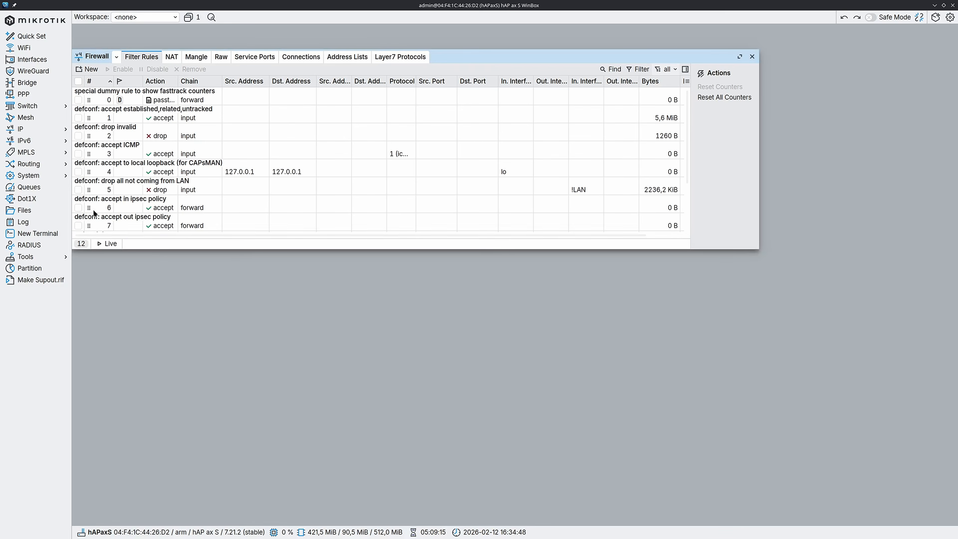
Disable IPv6 and turn off IPv6 forwarding in the IPv6 settings.
{"action": "left_click", "coordinate": [15, 141]}
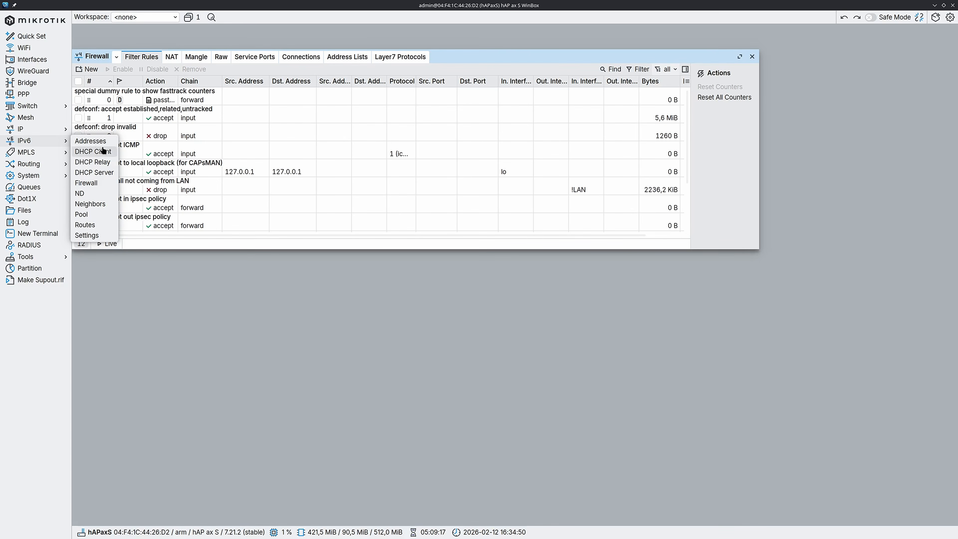
{"action": "left_click", "coordinate": [99, 235]}
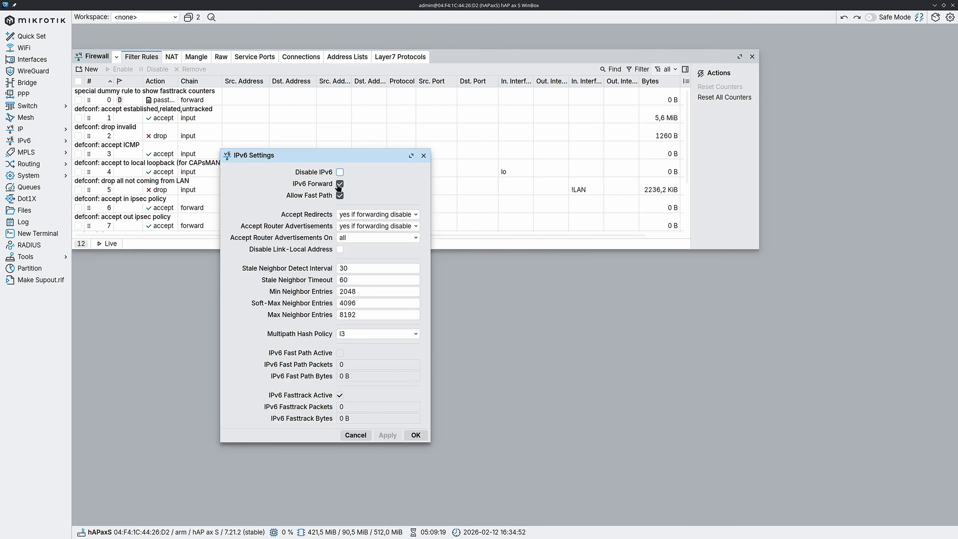
{"action": "left_click", "coordinate": [340, 172]}
{"action": "left_click", "coordinate": [340, 184]}
{"action": "left_click", "coordinate": [416, 435]}
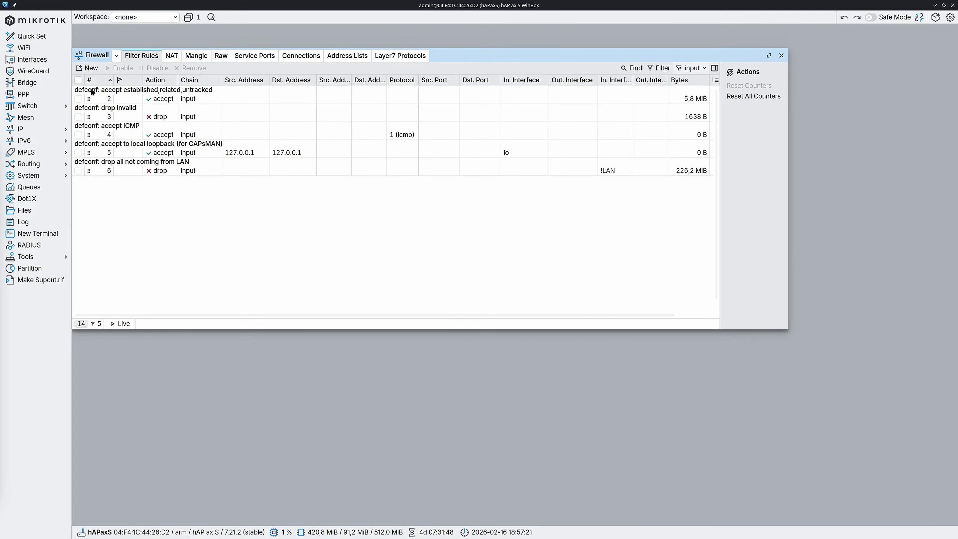
Start a new input-chain firewall filter rule matching protocol UDP with source port 5353.
{"action": "left_click", "coordinate": [89, 68]}
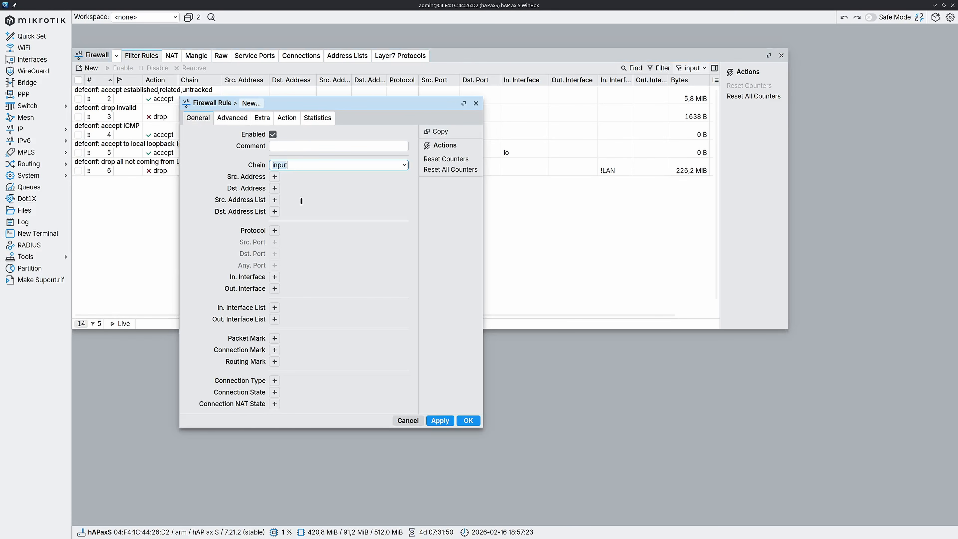
{"action": "left_click", "coordinate": [274, 230]}
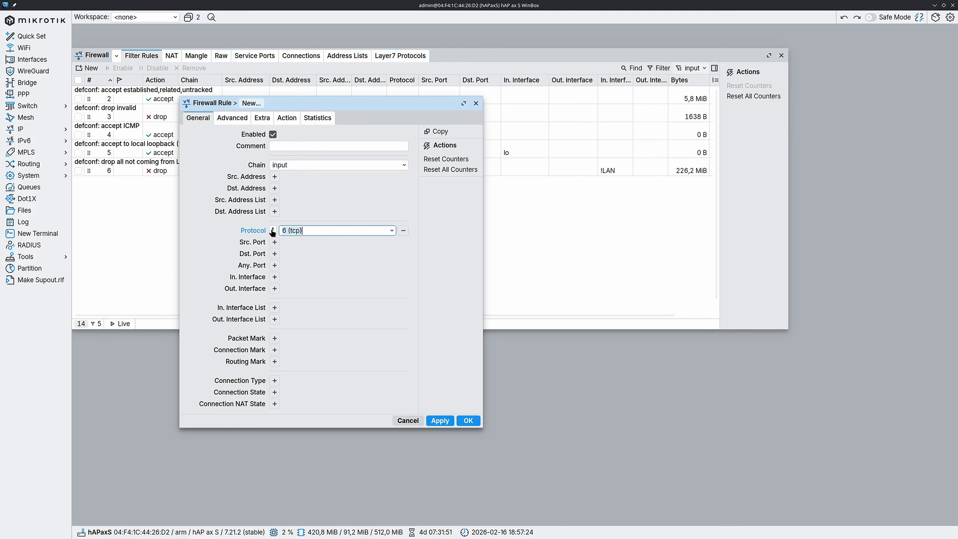
{"action": "left_click", "coordinate": [391, 230]}
{"action": "scroll", "coordinate": [346, 435], "scroll_direction": "down", "scroll_amount": 3}
{"action": "left_click", "coordinate": [332, 477]}
{"action": "left_click", "coordinate": [274, 242]}
{"action": "type", "text": "5353"}
Set the new rule's incoming interface to vlan20-IoT, comment it "accept mDNS" and save it.
{"action": "left_click", "coordinate": [274, 276]}
{"action": "left_click", "coordinate": [391, 277]}
{"action": "left_click", "coordinate": [358, 388]}
{"action": "left_click", "coordinate": [331, 147]}
{"action": "type", "text": "accept mDNS"}
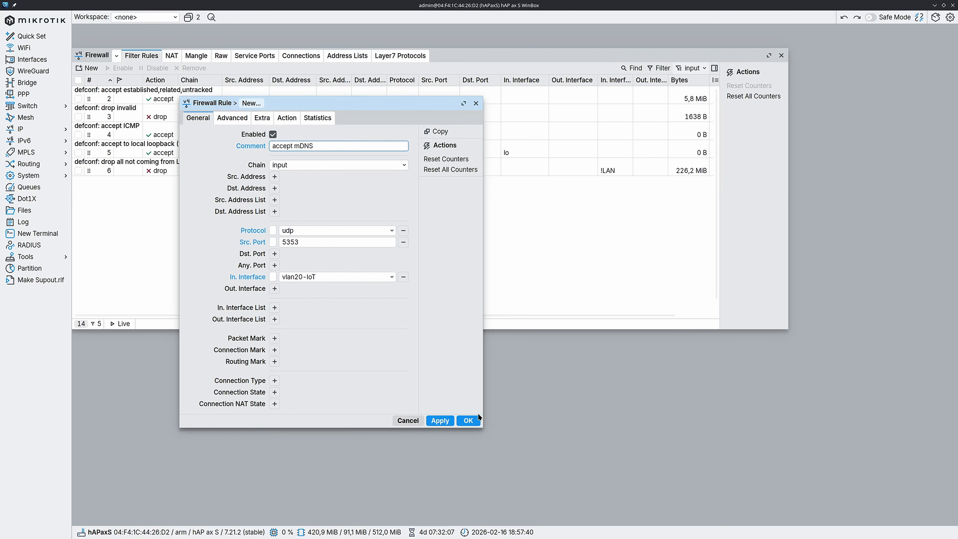
{"action": "left_click", "coordinate": [468, 420]}
Move the accept mDNS rule above the "drop all not coming from LAN" rule.
{"action": "left_click", "coordinate": [354, 189]}
{"action": "left_click_drag", "start_coordinate": [365, 176], "coordinate": [356, 150]}
{"action": "left_click", "coordinate": [375, 274]}
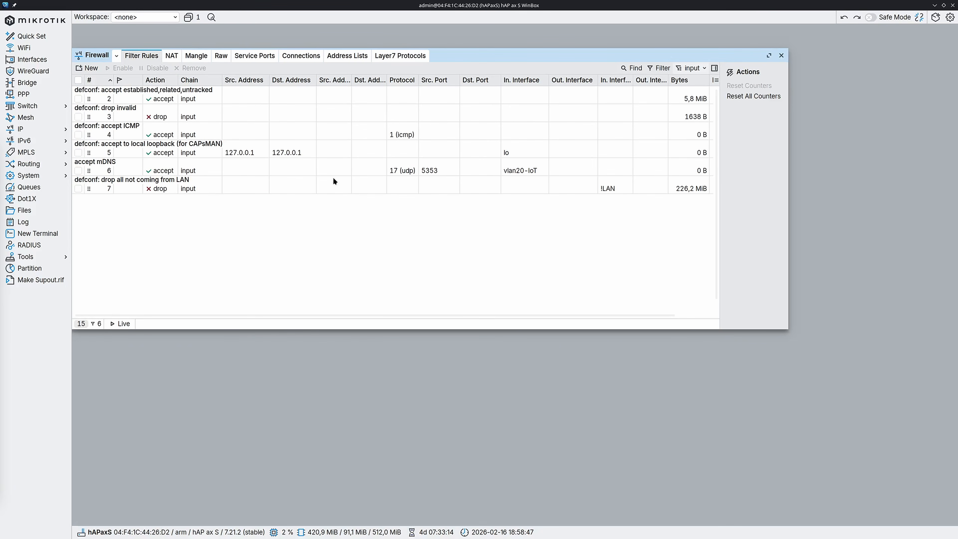
Check which interfaces hold the router's IP addresses, and close the address list.
{"action": "left_click", "coordinate": [434, 135]}
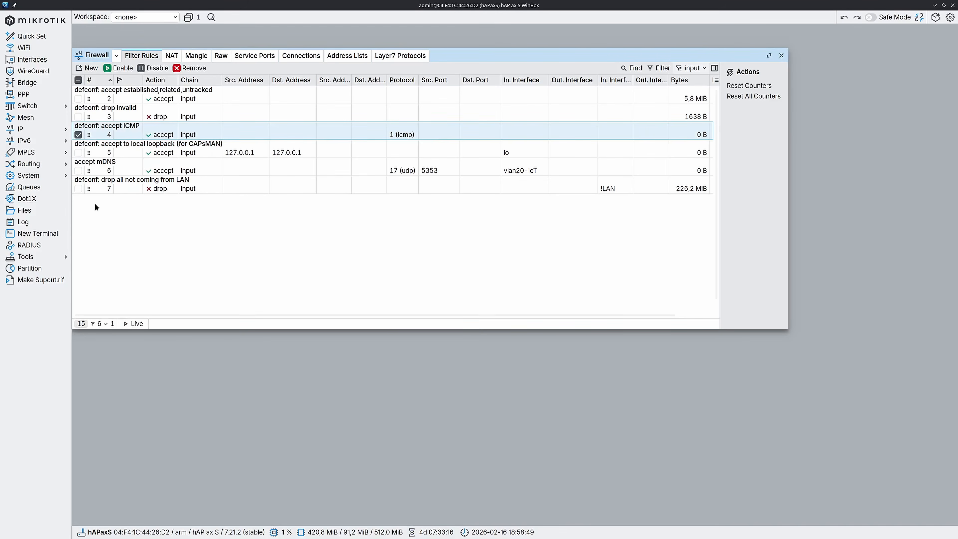
{"action": "left_click", "coordinate": [36, 131]}
{"action": "left_click", "coordinate": [92, 140]}
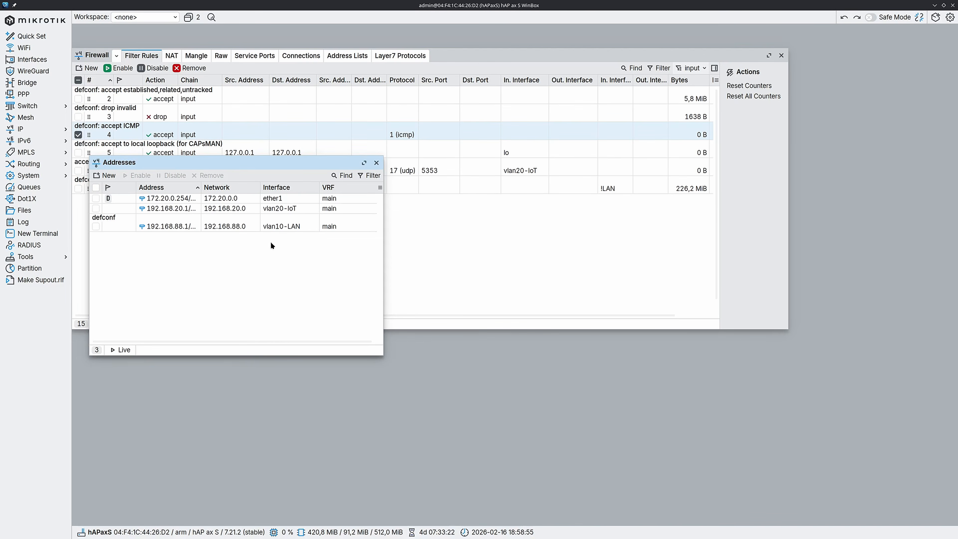
{"action": "left_click", "coordinate": [376, 163]}
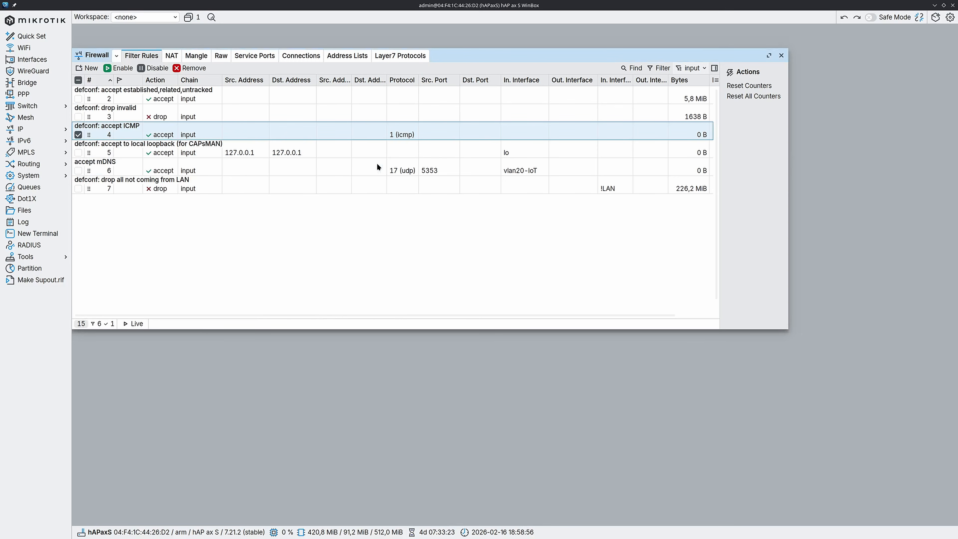
Restrict the "accept ICMP" input rule to the incoming interface vlan10-LAN.
{"action": "double_click", "coordinate": [373, 128]}
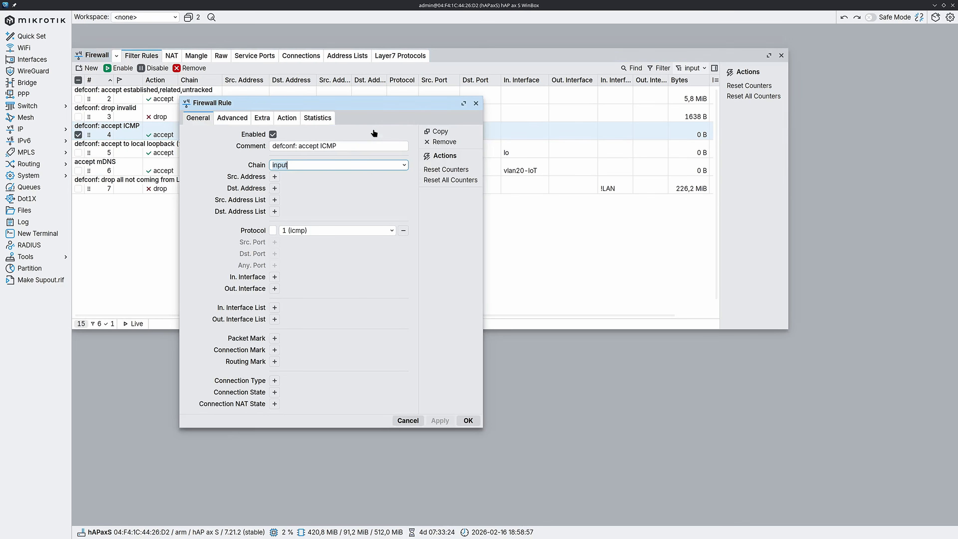
{"action": "left_click", "coordinate": [275, 276]}
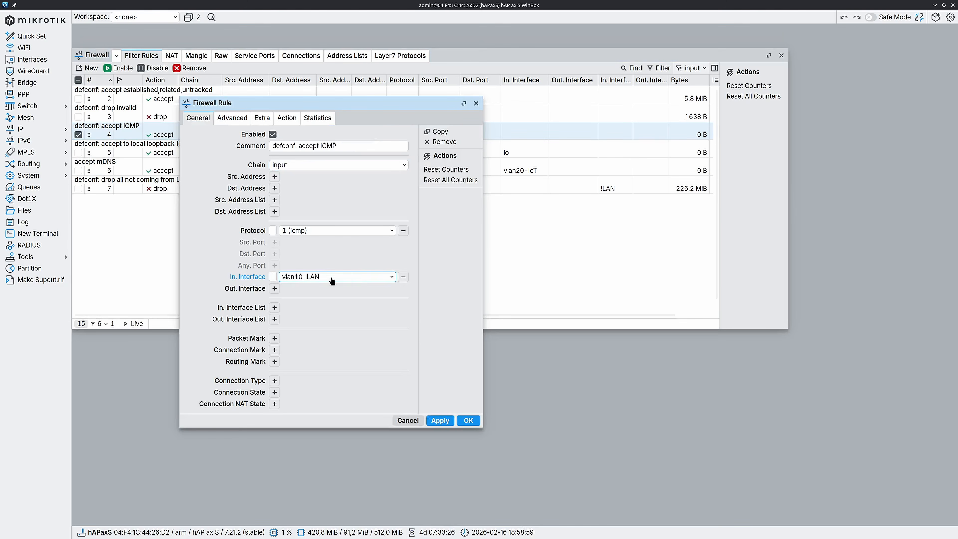
{"action": "left_click", "coordinate": [364, 278]}
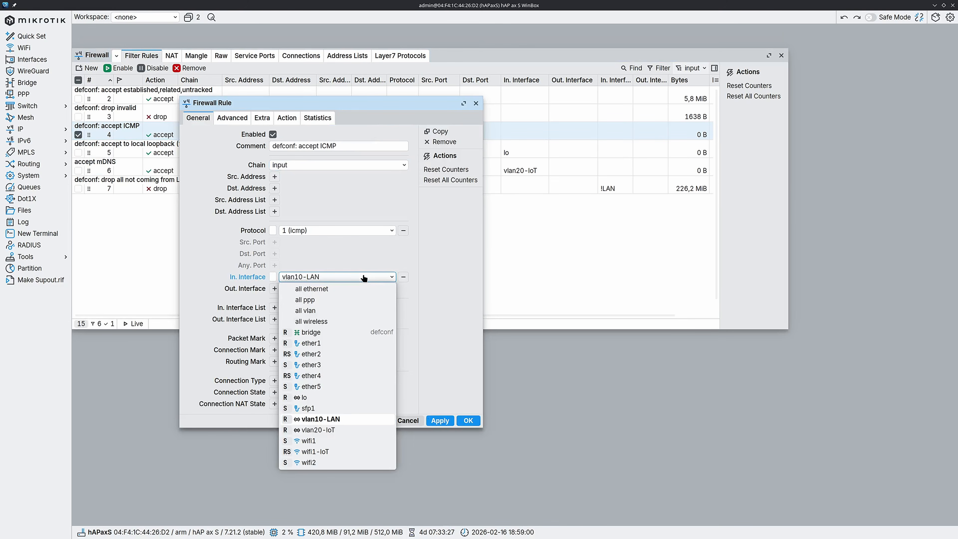
{"action": "left_click", "coordinate": [355, 420]}
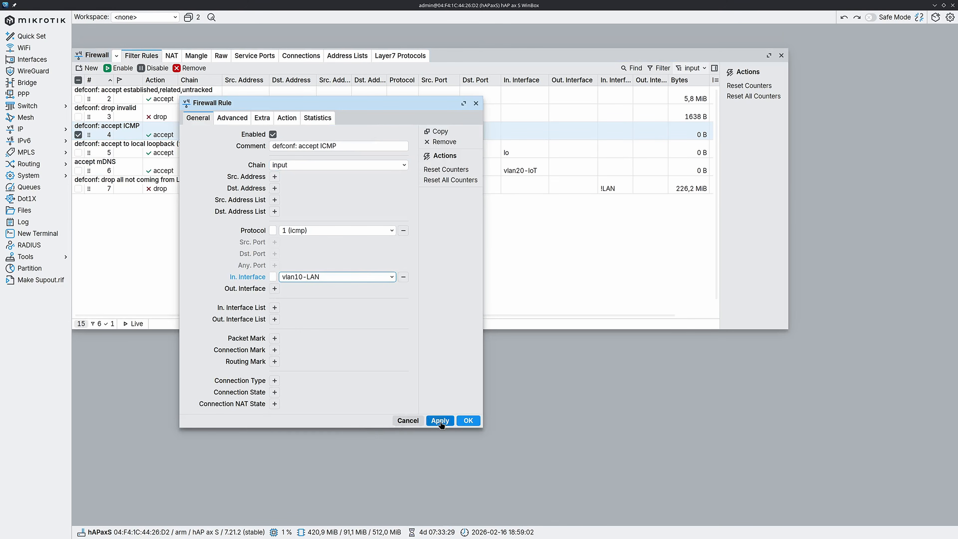
{"action": "left_click", "coordinate": [472, 421]}
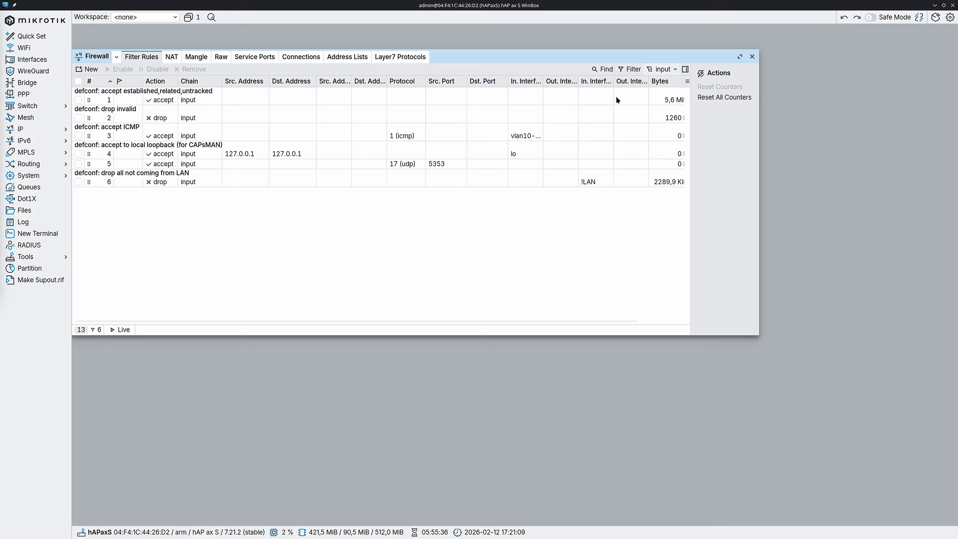
Show only the forward chain and start a new forward rule with incoming interface vlan20-IoT and outgoing interface vlan10-LAN.
{"action": "left_click", "coordinate": [663, 69]}
{"action": "left_click", "coordinate": [663, 107]}
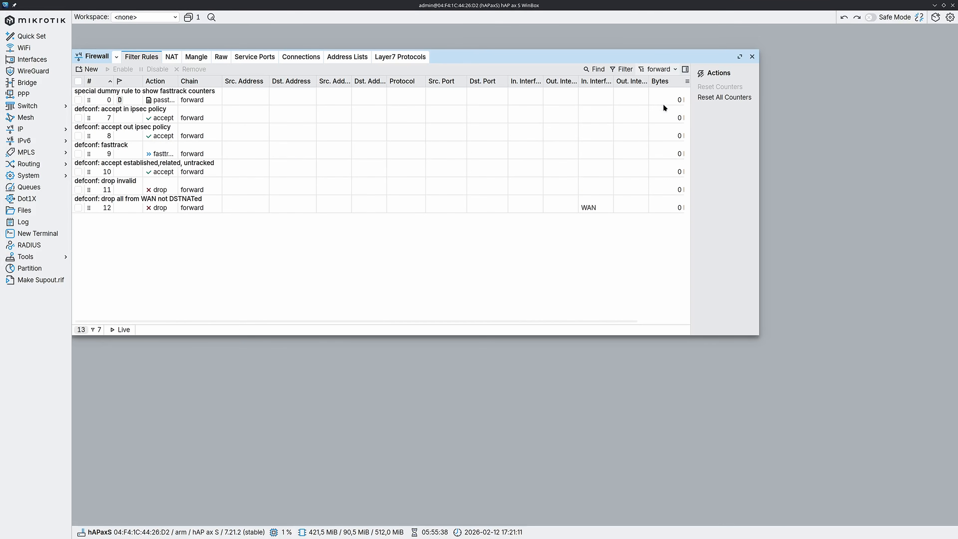
{"action": "left_click", "coordinate": [92, 71]}
{"action": "left_click", "coordinate": [305, 278]}
{"action": "left_click", "coordinate": [312, 279]}
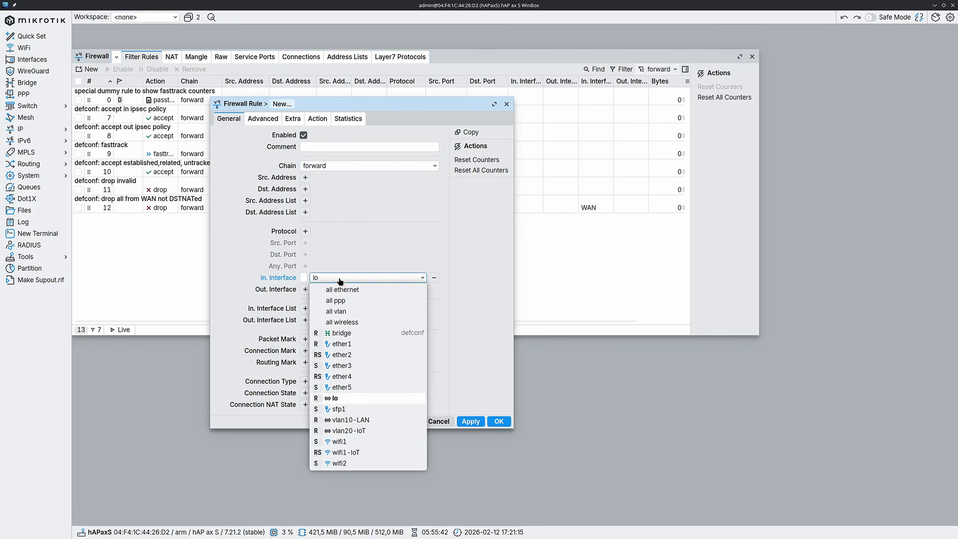
{"action": "left_click", "coordinate": [373, 430]}
{"action": "left_click", "coordinate": [305, 290]}
{"action": "left_click", "coordinate": [374, 289]}
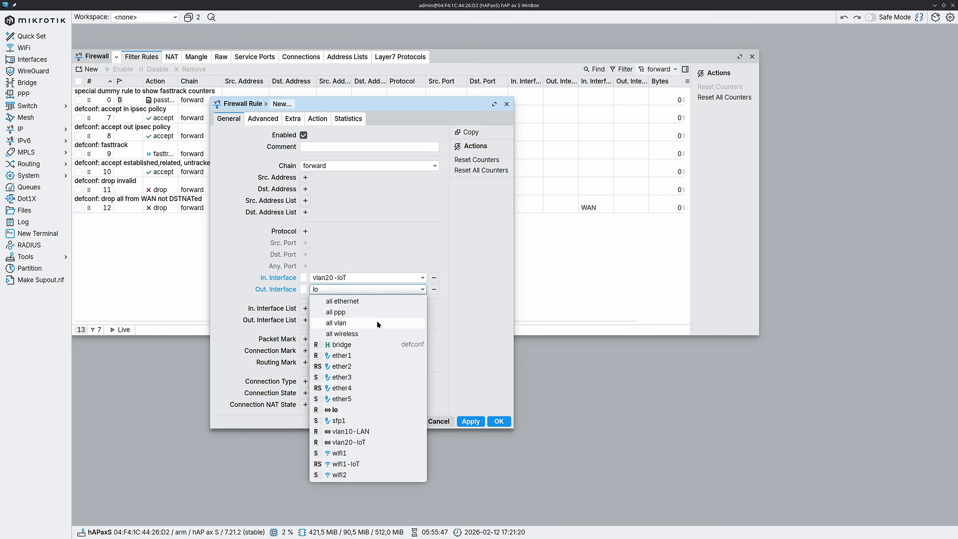
{"action": "left_click", "coordinate": [375, 434]}
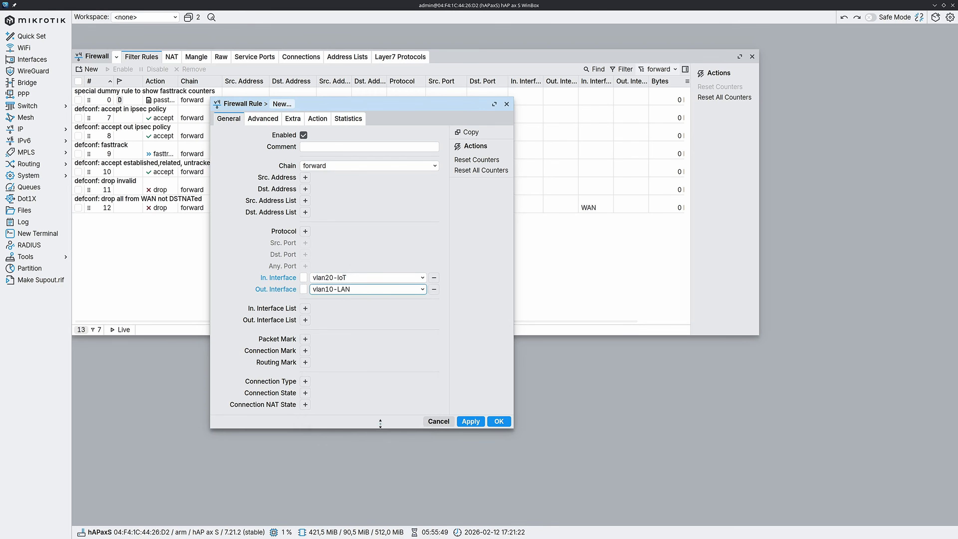
Match connection state new in the forward rule, set its action to drop and save it.
{"action": "left_click", "coordinate": [305, 392]}
{"action": "left_click", "coordinate": [313, 403]}
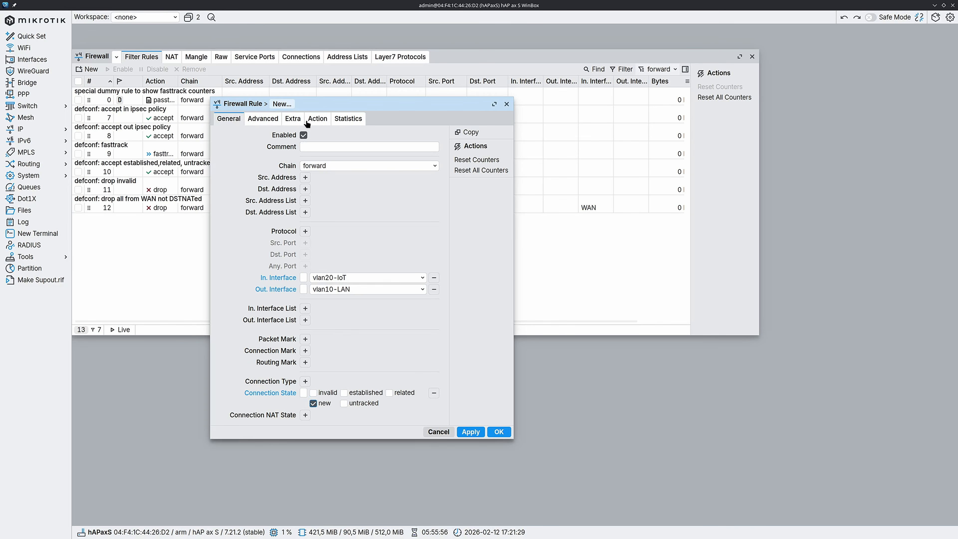
{"action": "left_click", "coordinate": [315, 119]}
{"action": "left_click", "coordinate": [320, 136]}
{"action": "left_click", "coordinate": [337, 179]}
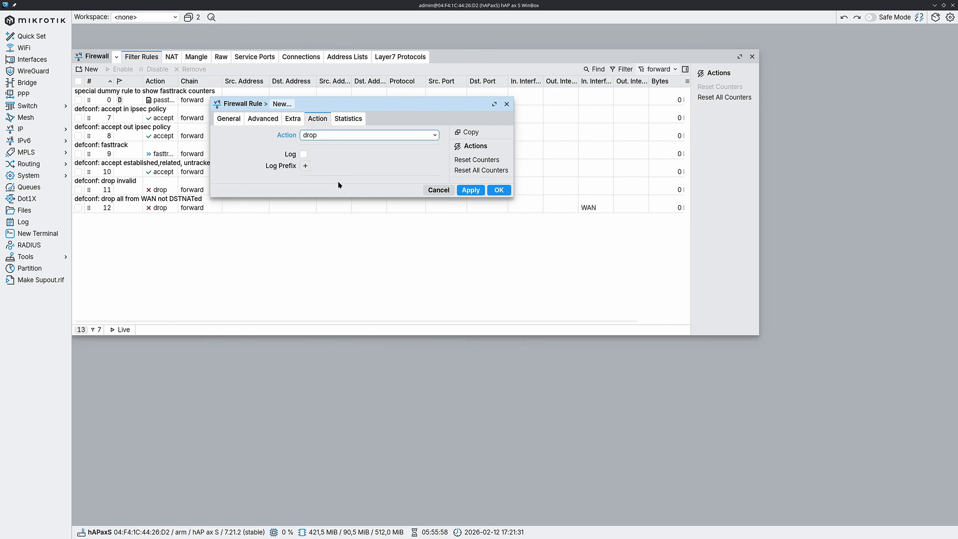
{"action": "left_click", "coordinate": [499, 190]}
Move the new vlan20-IoT to vlan10-LAN drop rule above "accept in ipsec policy", directly below the fasttrack dummy rule.
{"action": "left_click", "coordinate": [286, 220]}
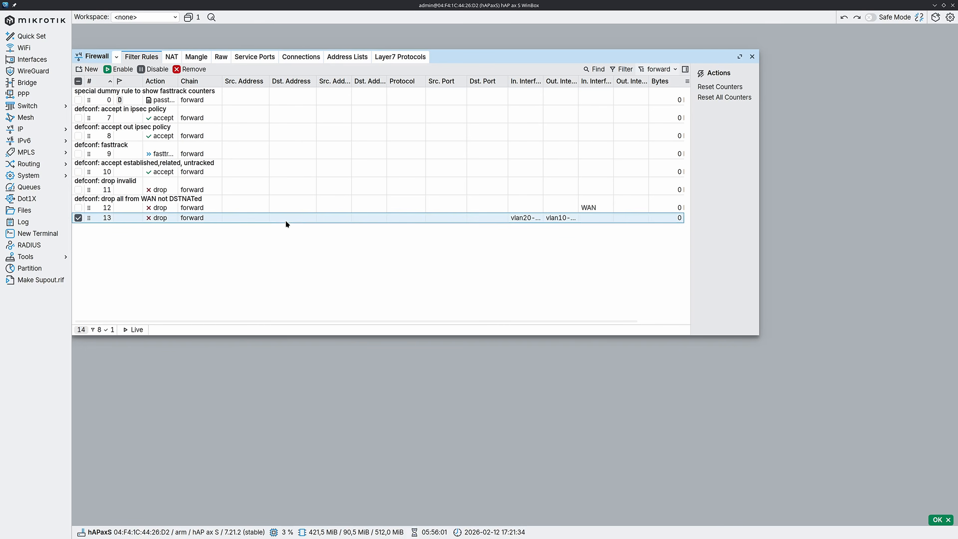
{"action": "left_click_drag", "start_coordinate": [295, 218], "coordinate": [276, 98]}
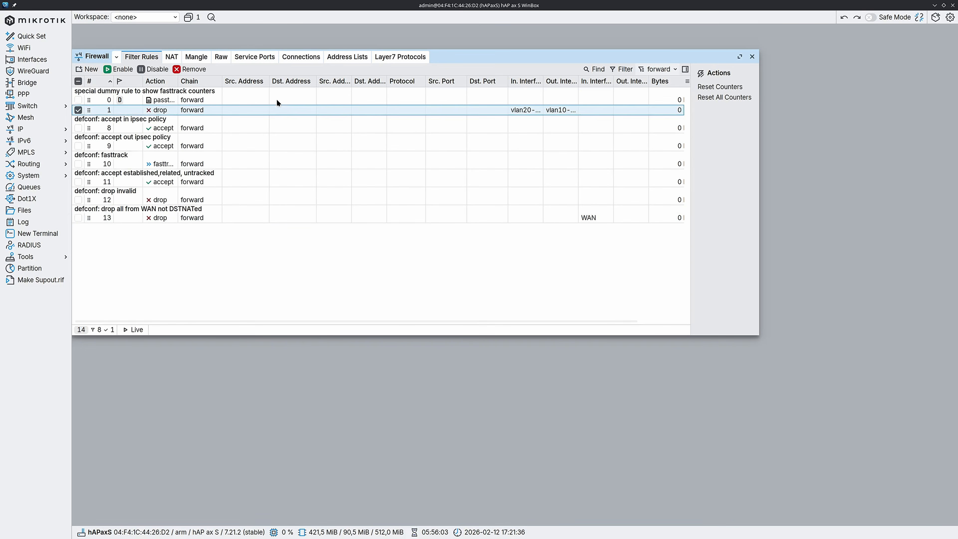